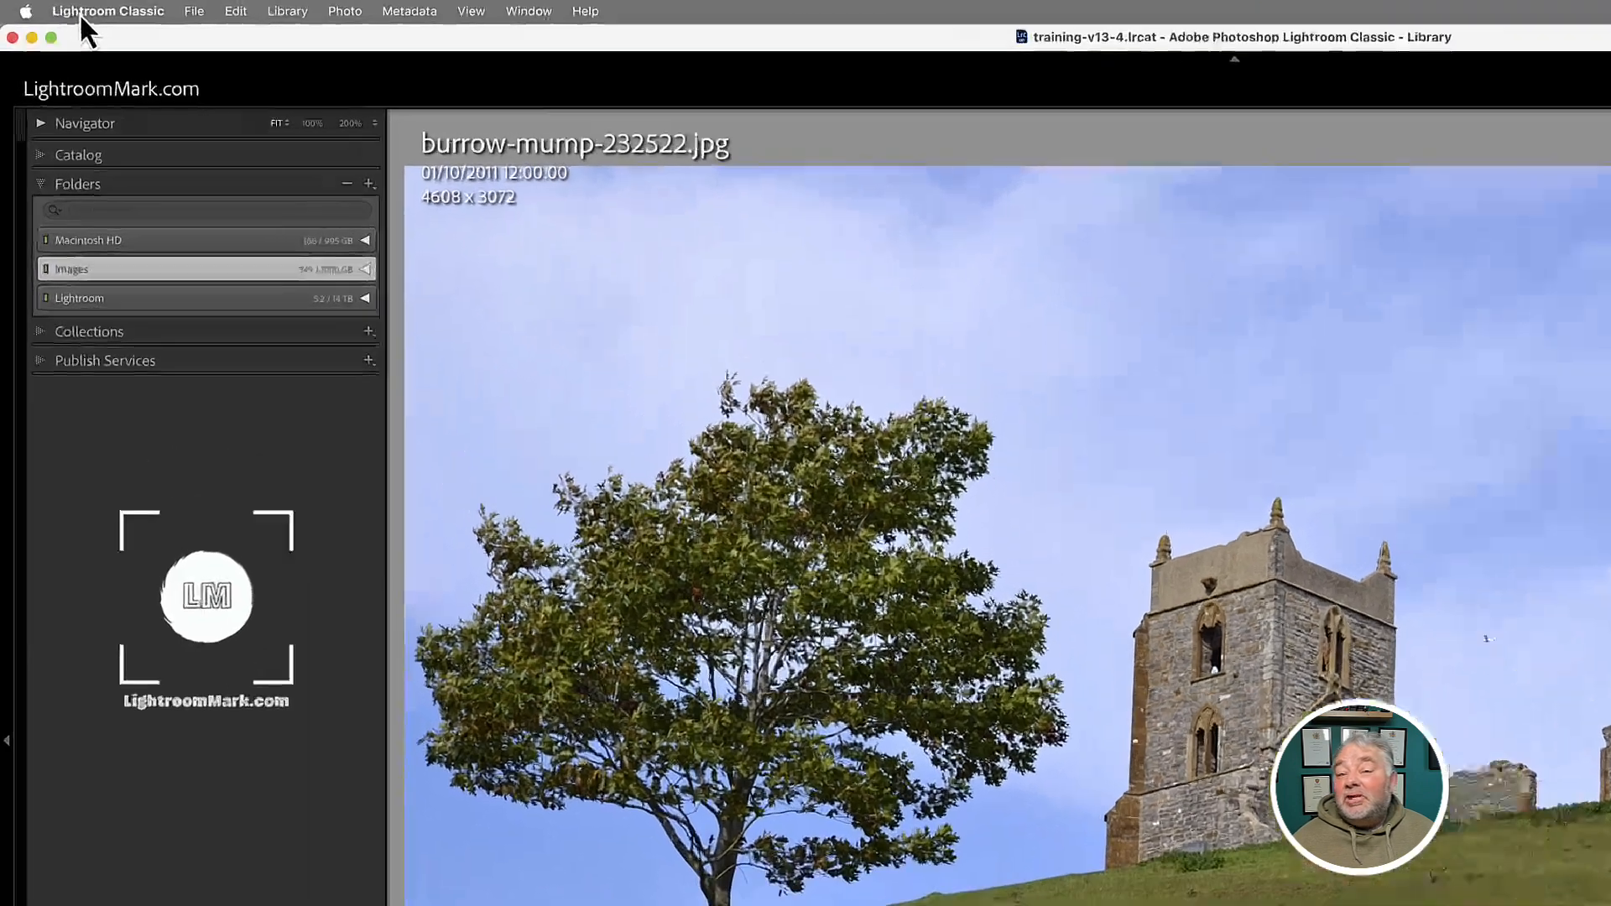
- Open Identity Plate Setup from the Lightroom Classic menu and keep the Personalized plate
click(82, 17)
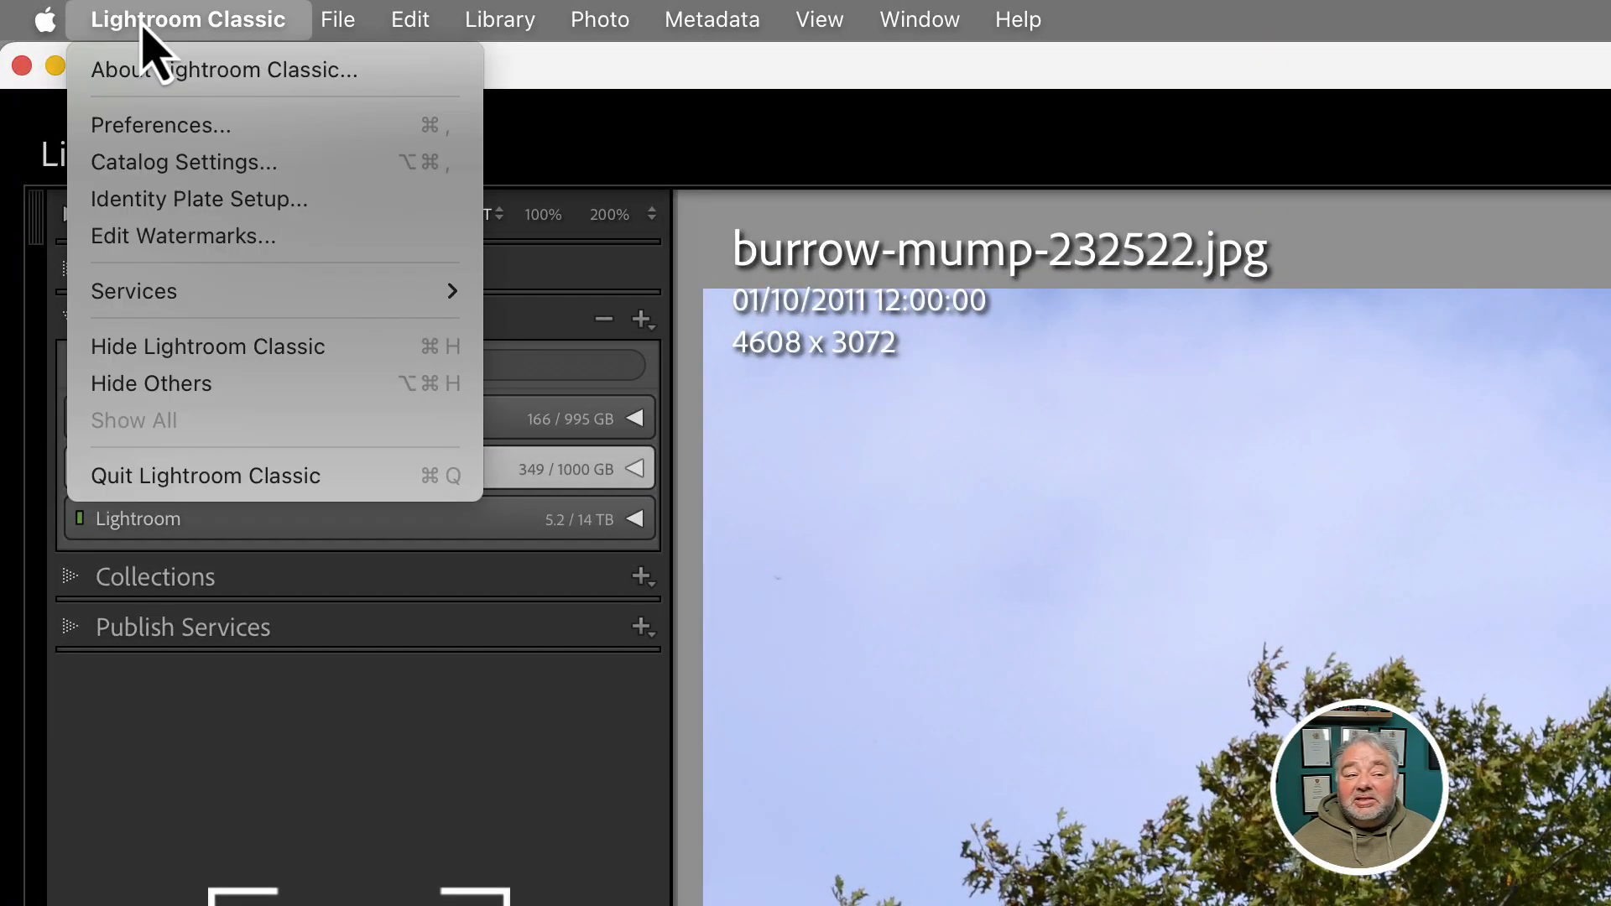
click(192, 209)
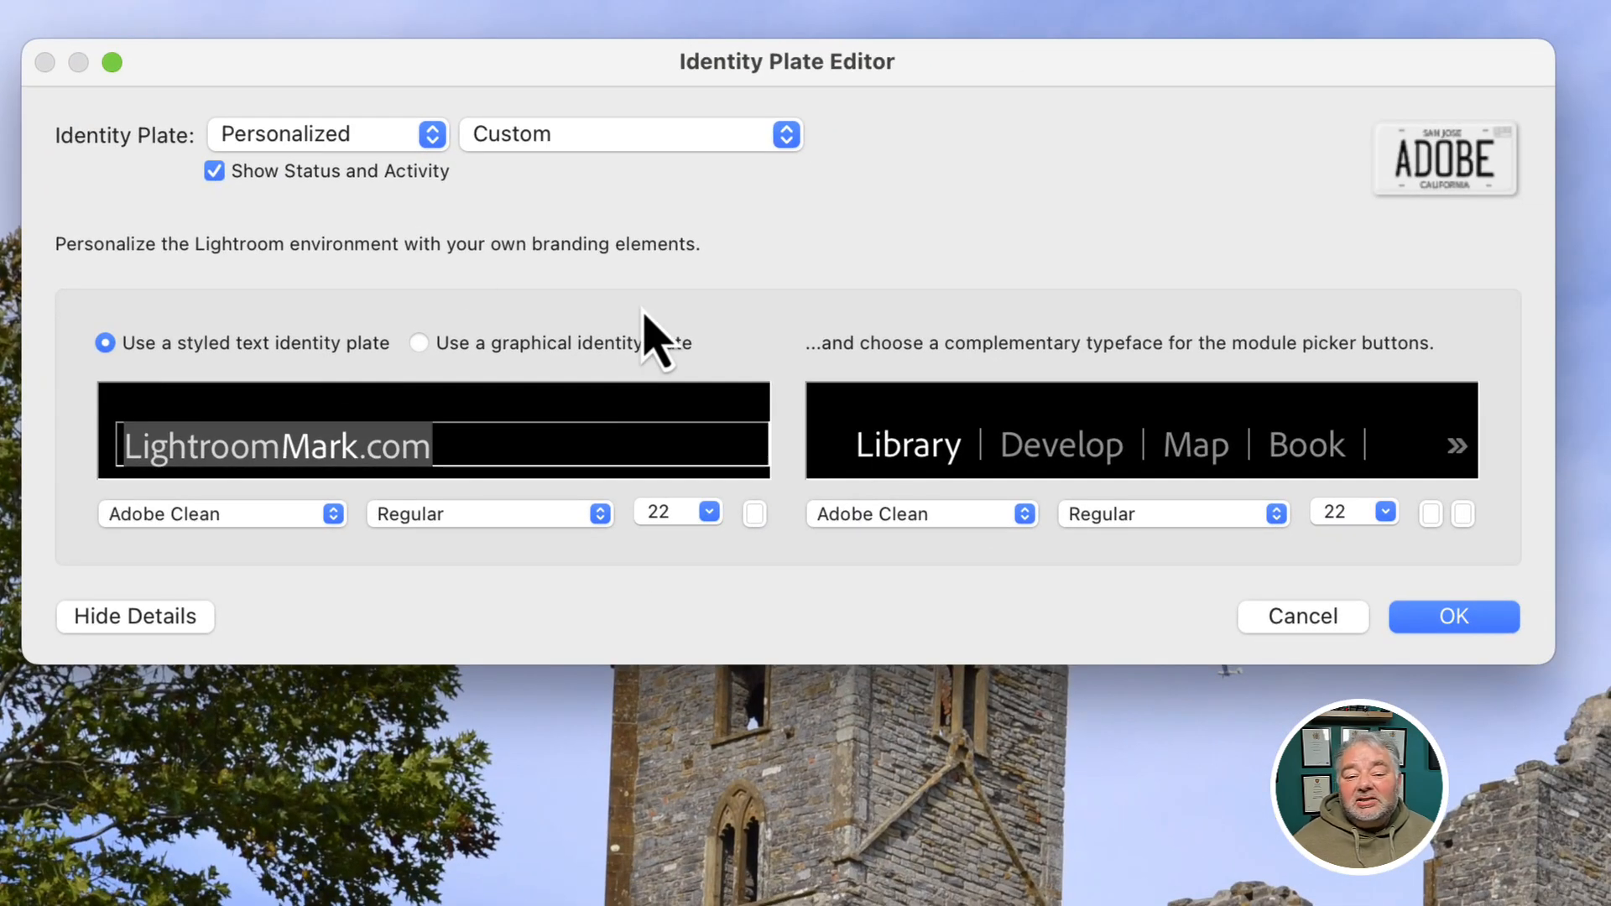
click(401, 147)
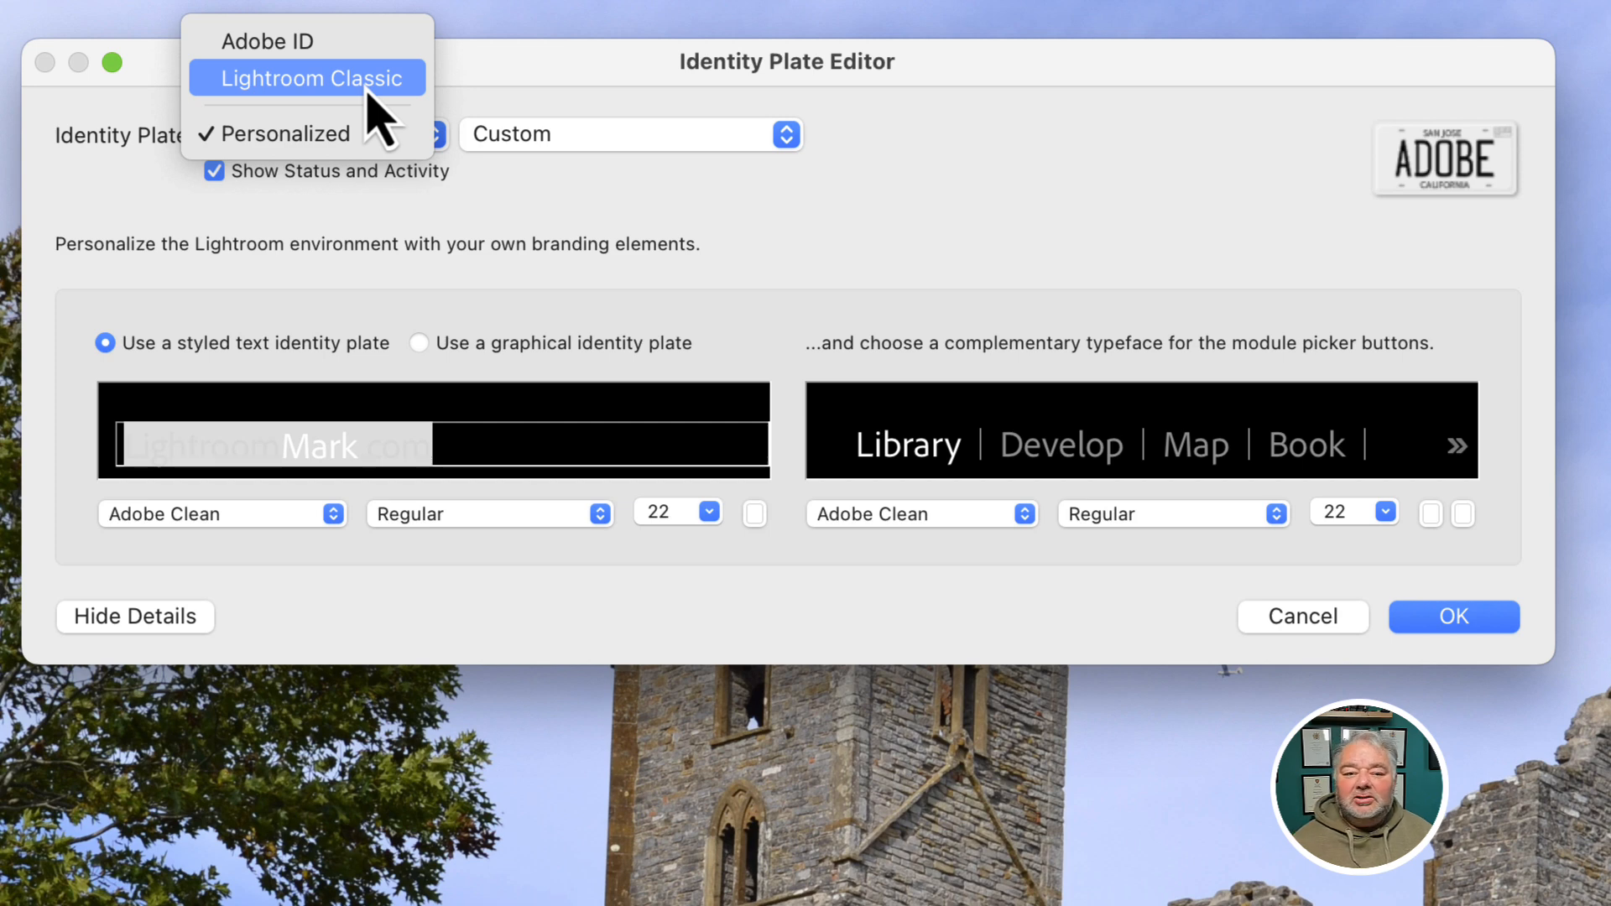
click(357, 136)
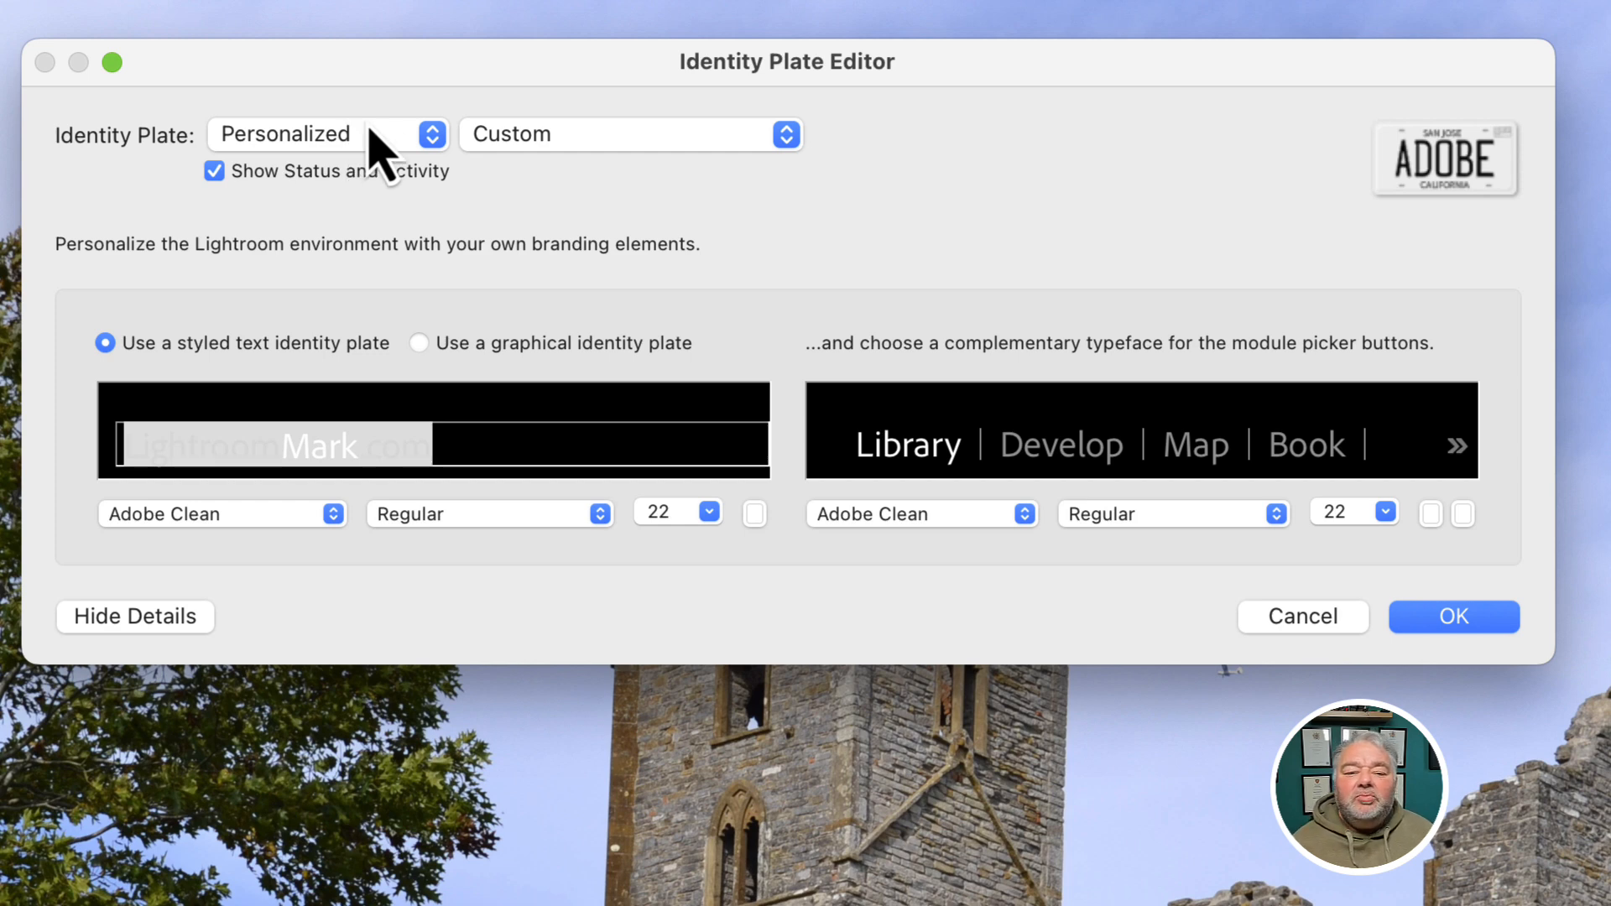
- Retype 'com' in the LightroomMark.com plate text, select all of it, and show the font choices
click(501, 439)
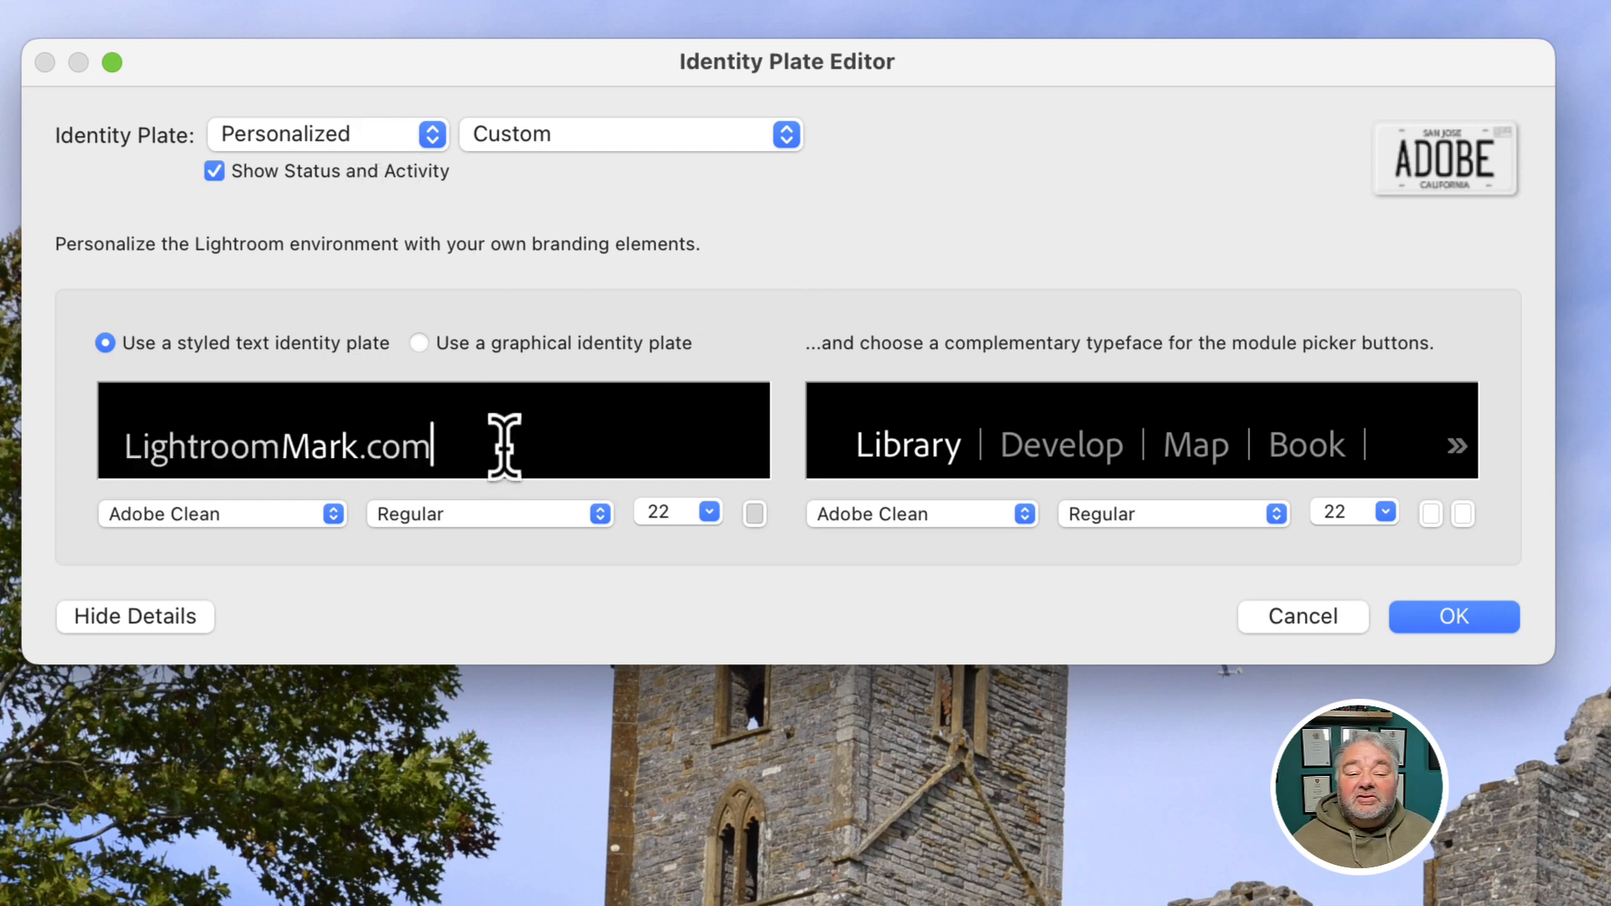
key(super+a)
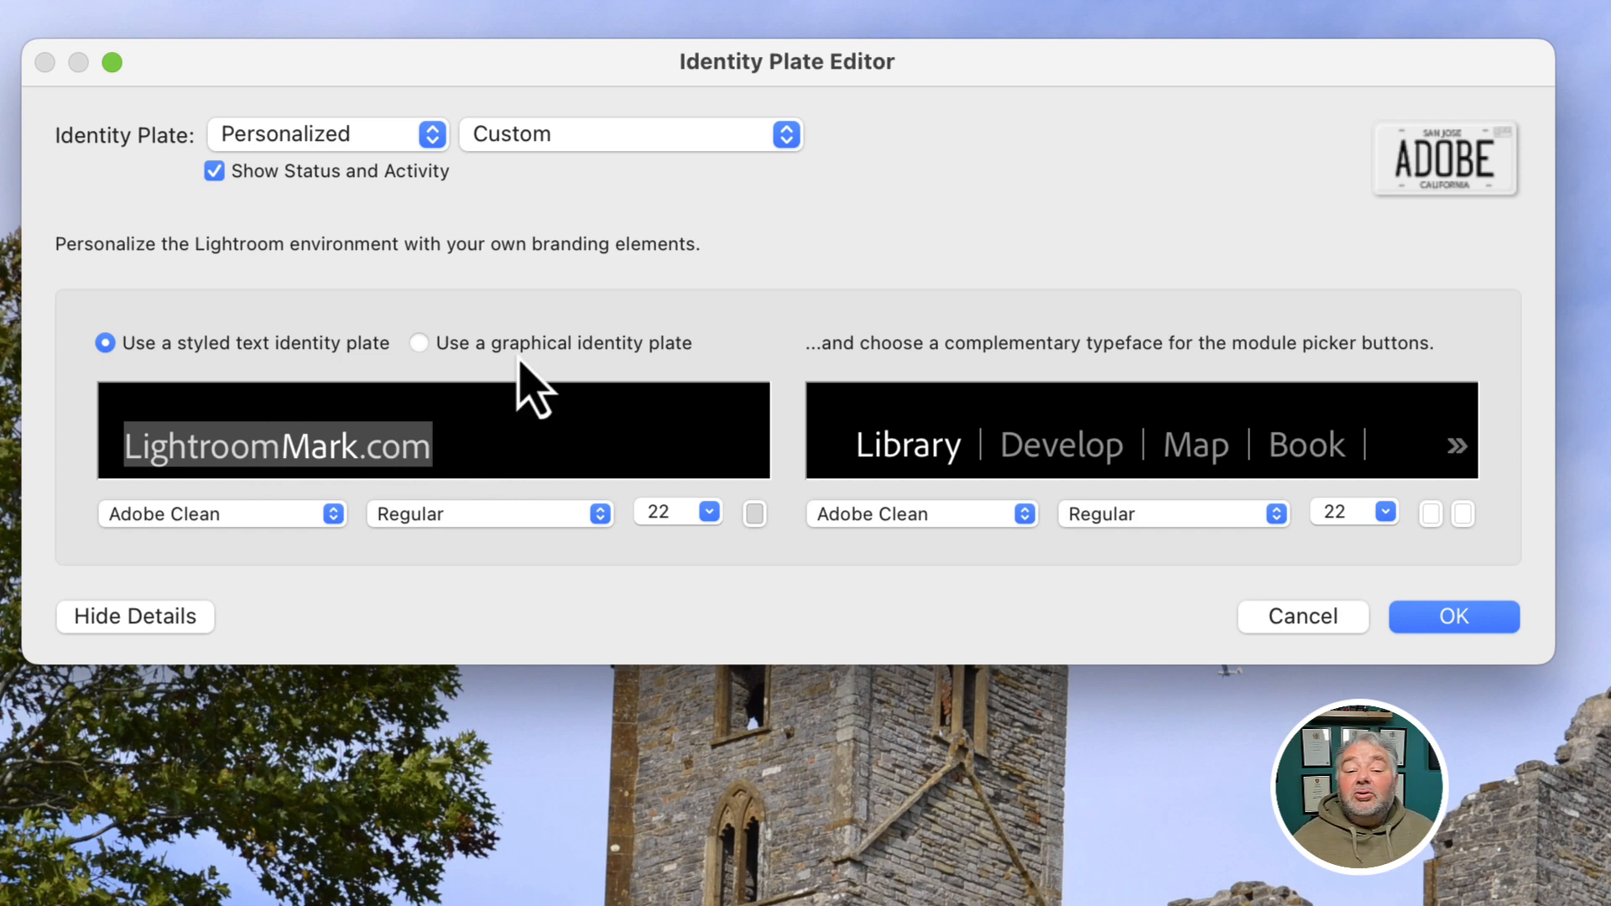
click(448, 462)
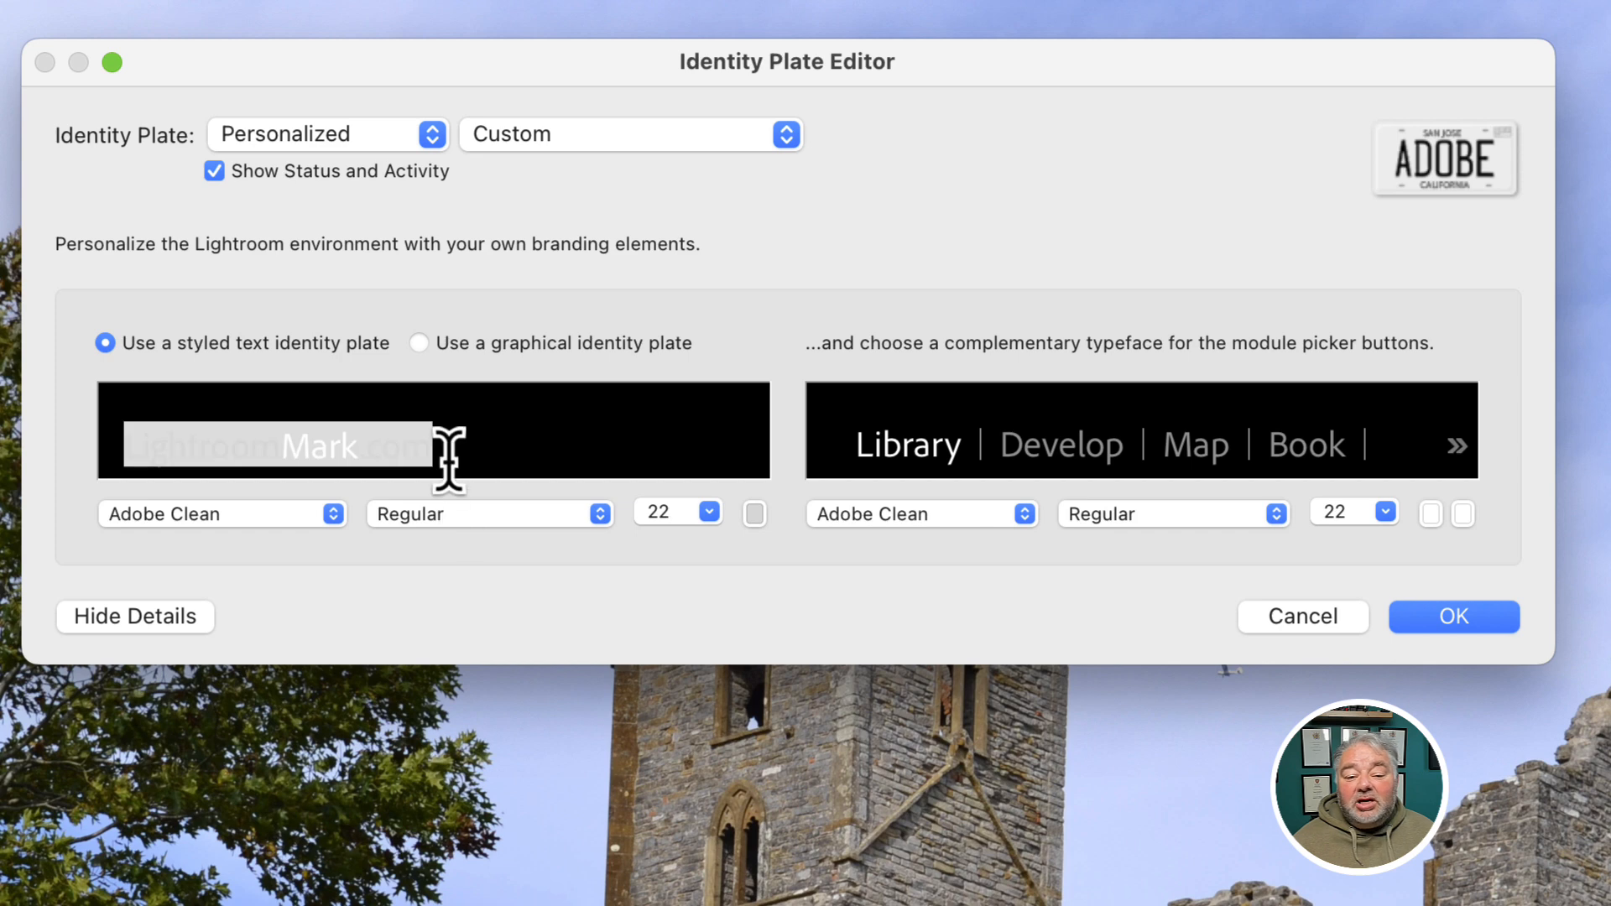
click(449, 462)
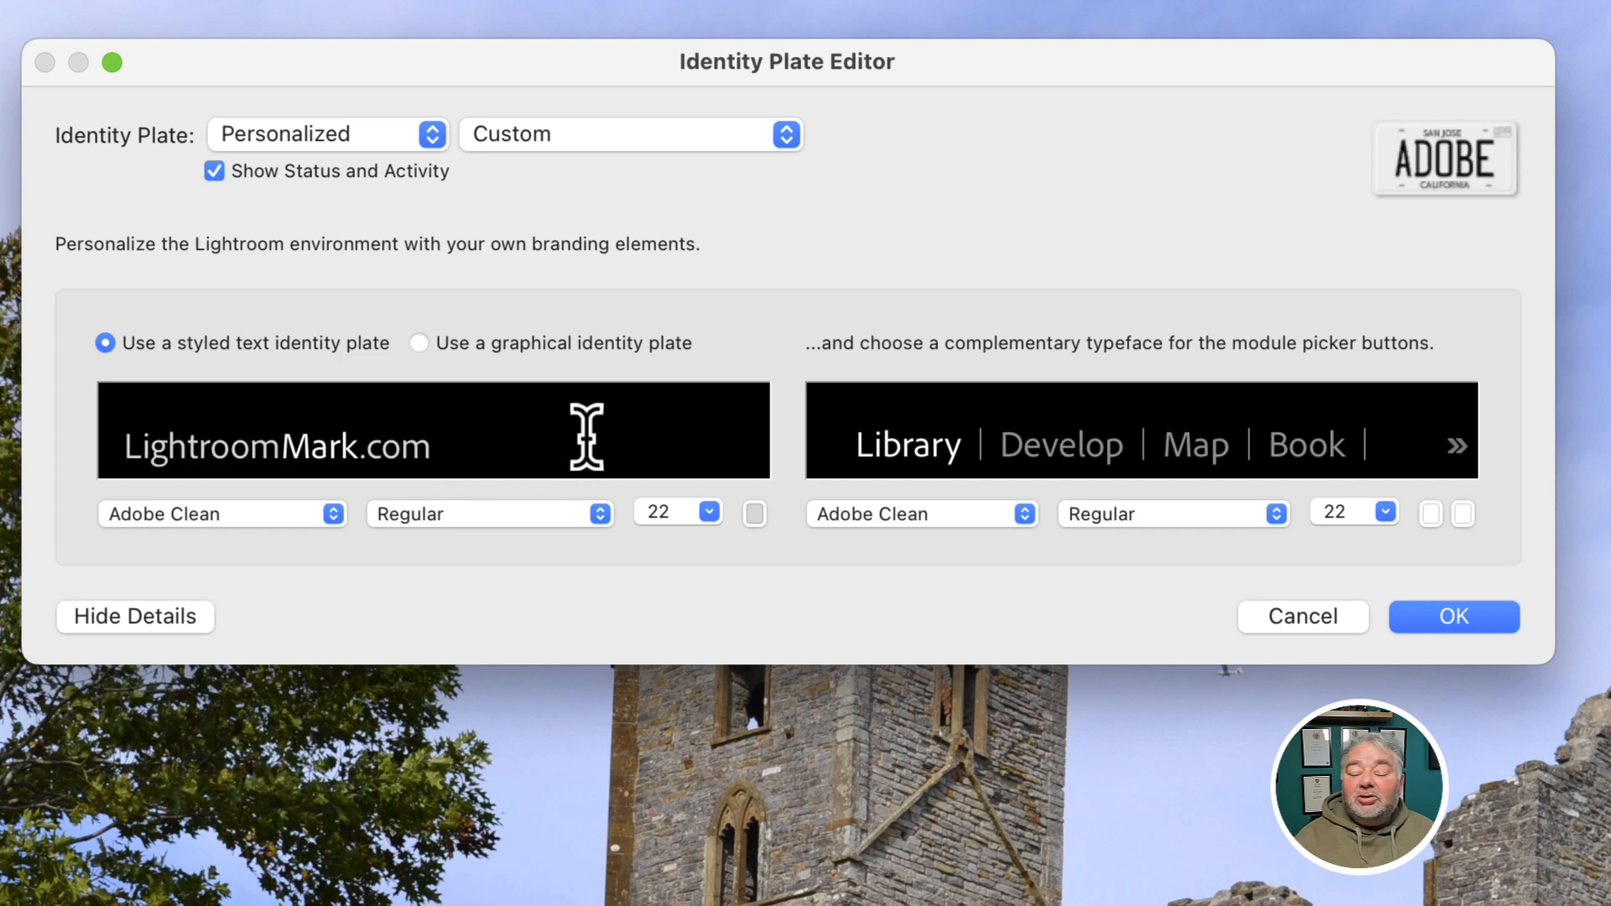
key(Left)
key(Left)
key(Left)
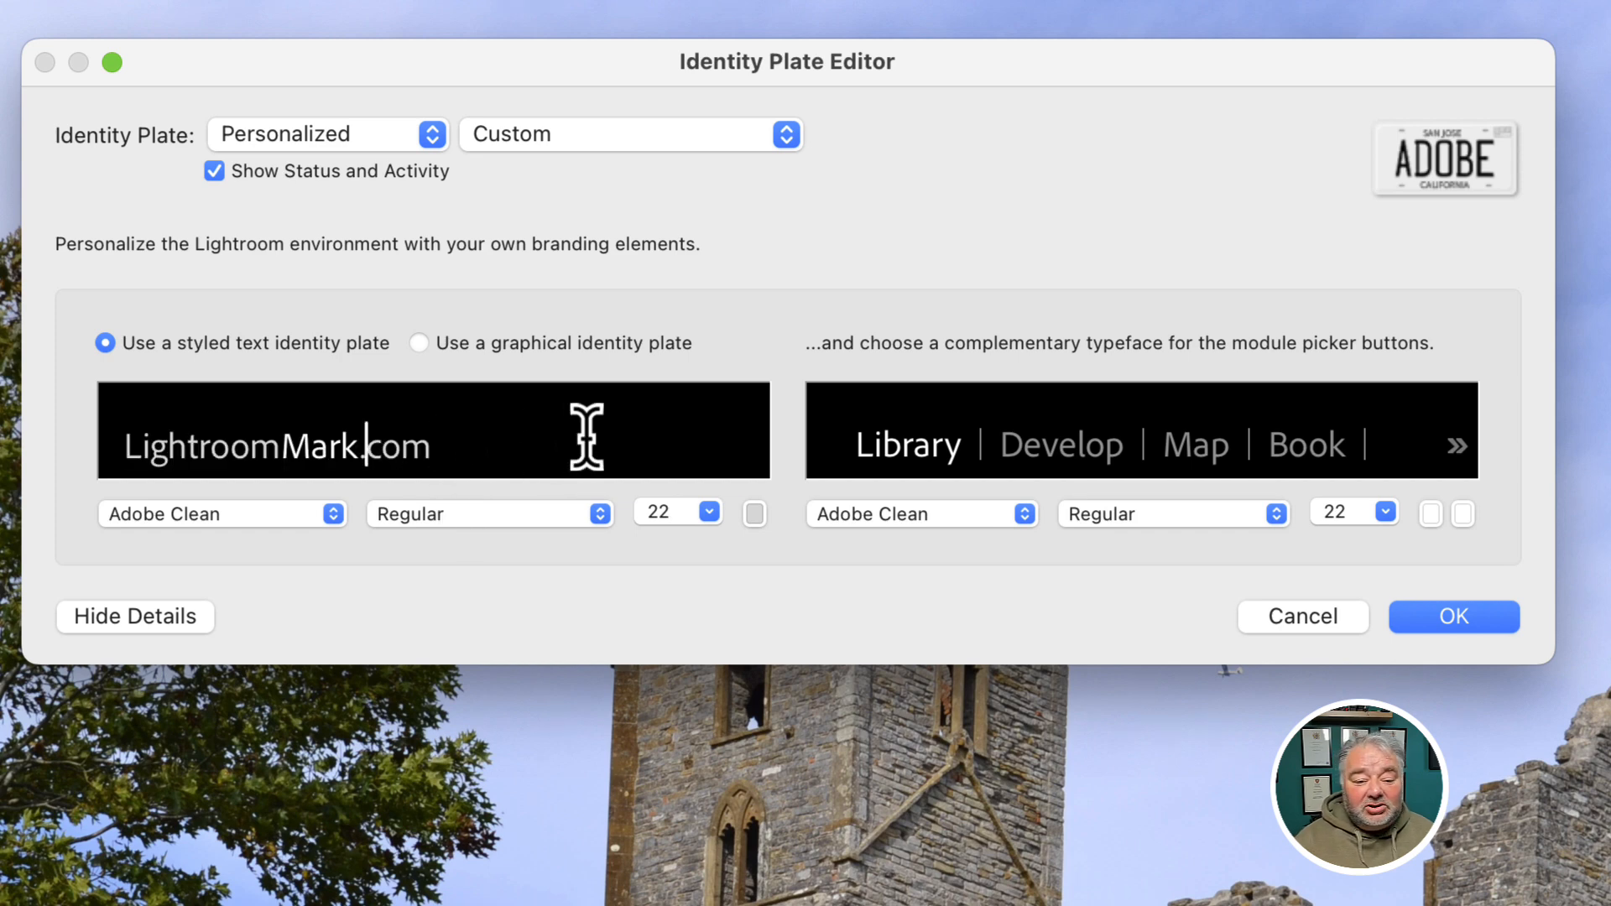
key(shift+End)
text(com)
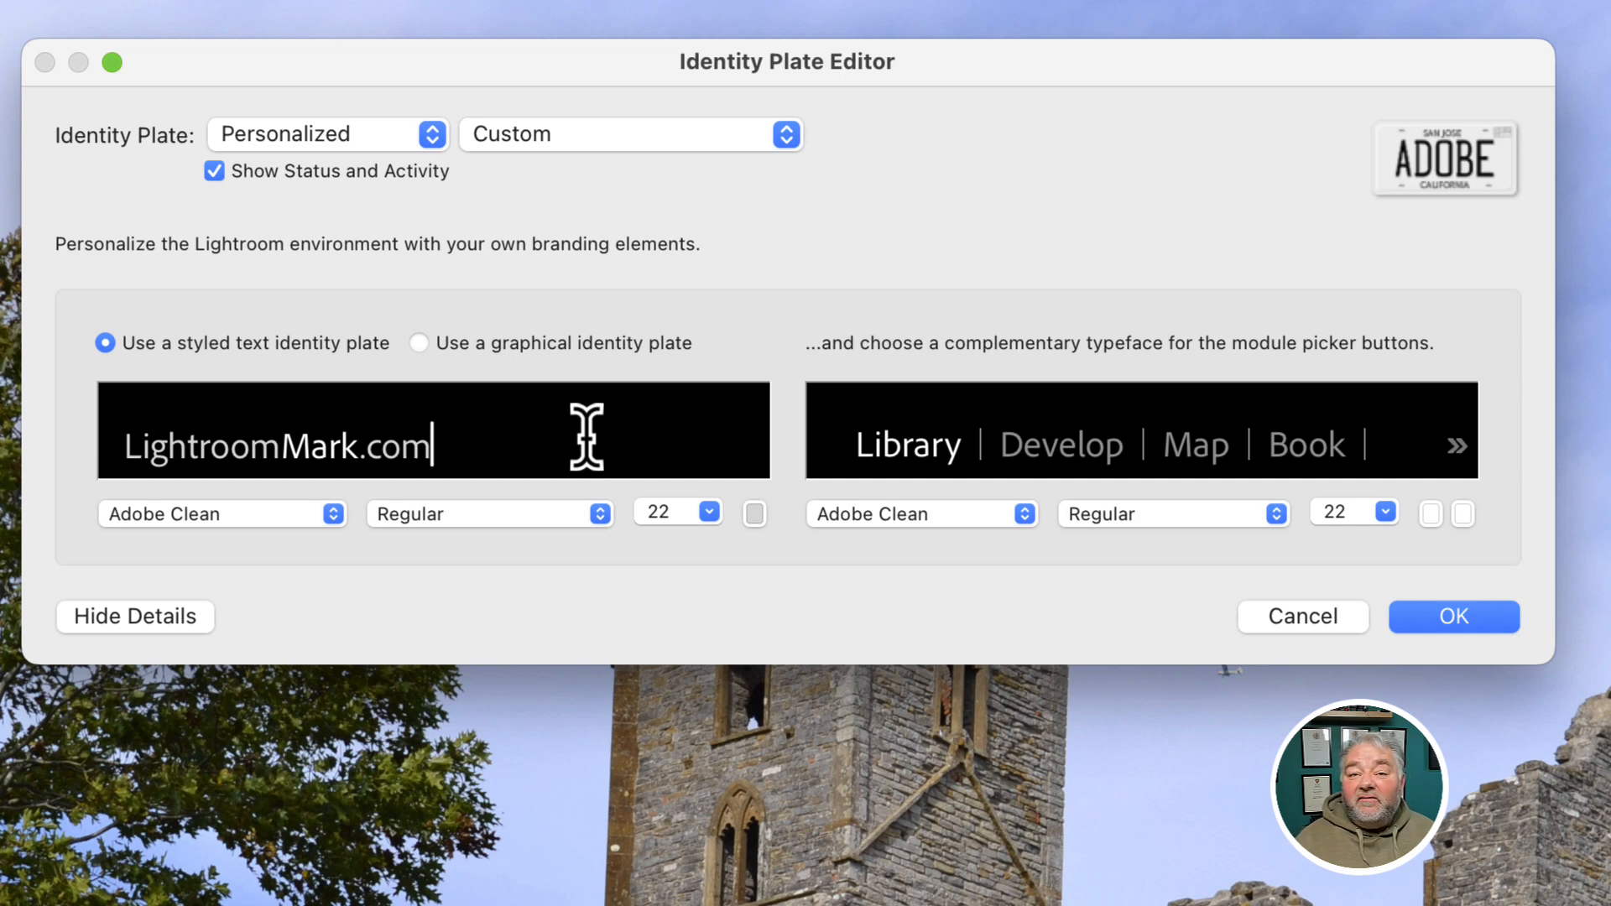
key(super+a)
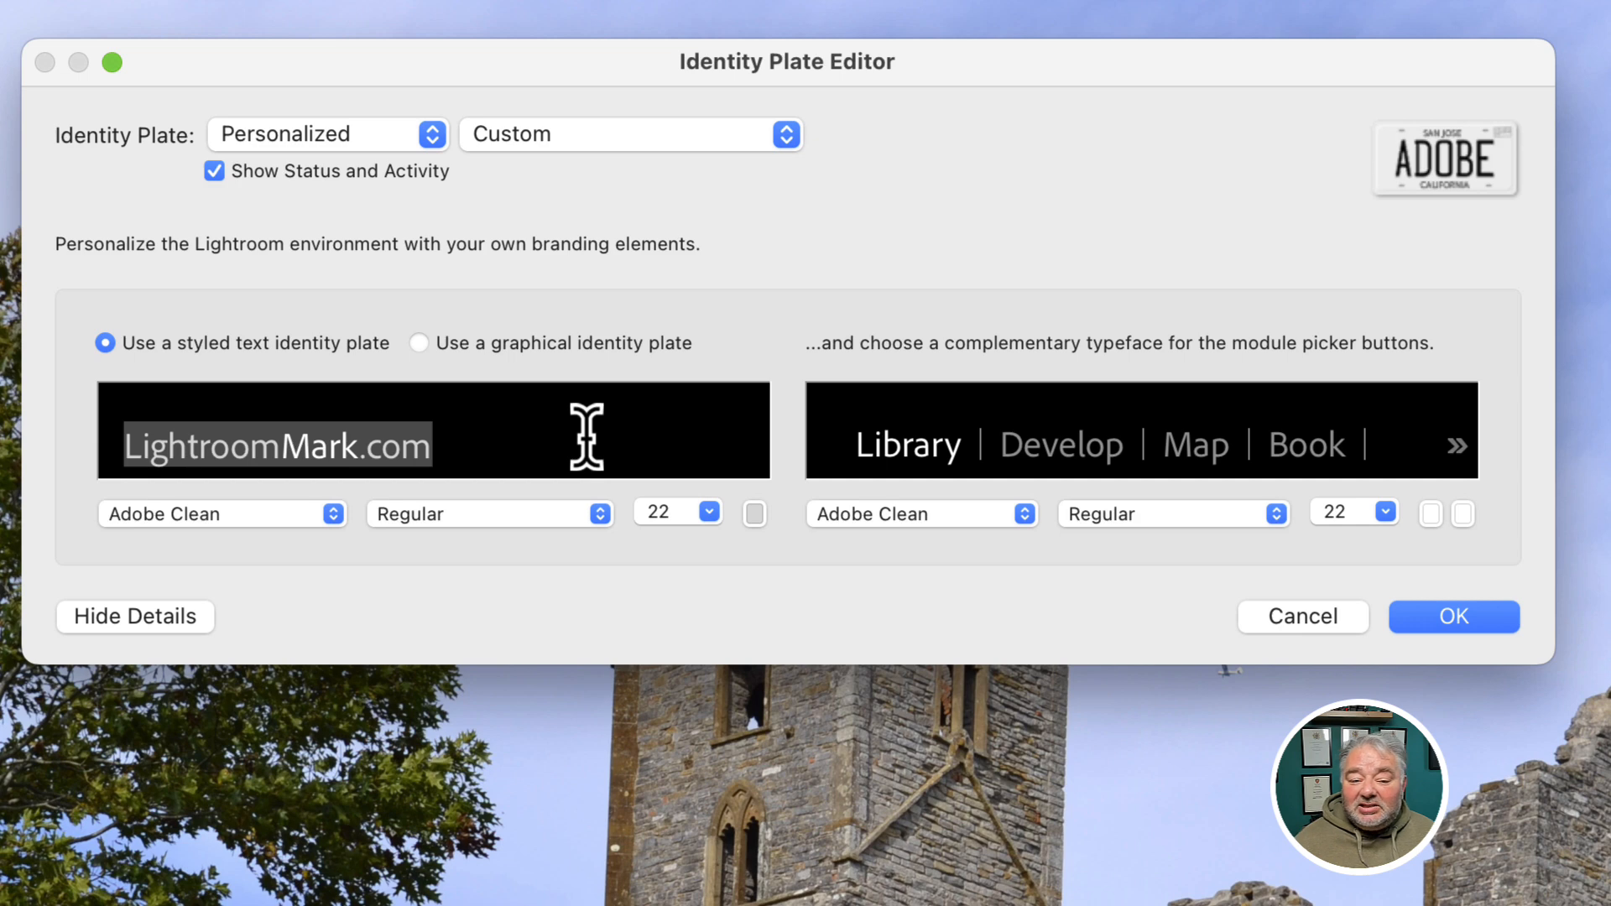
click(328, 515)
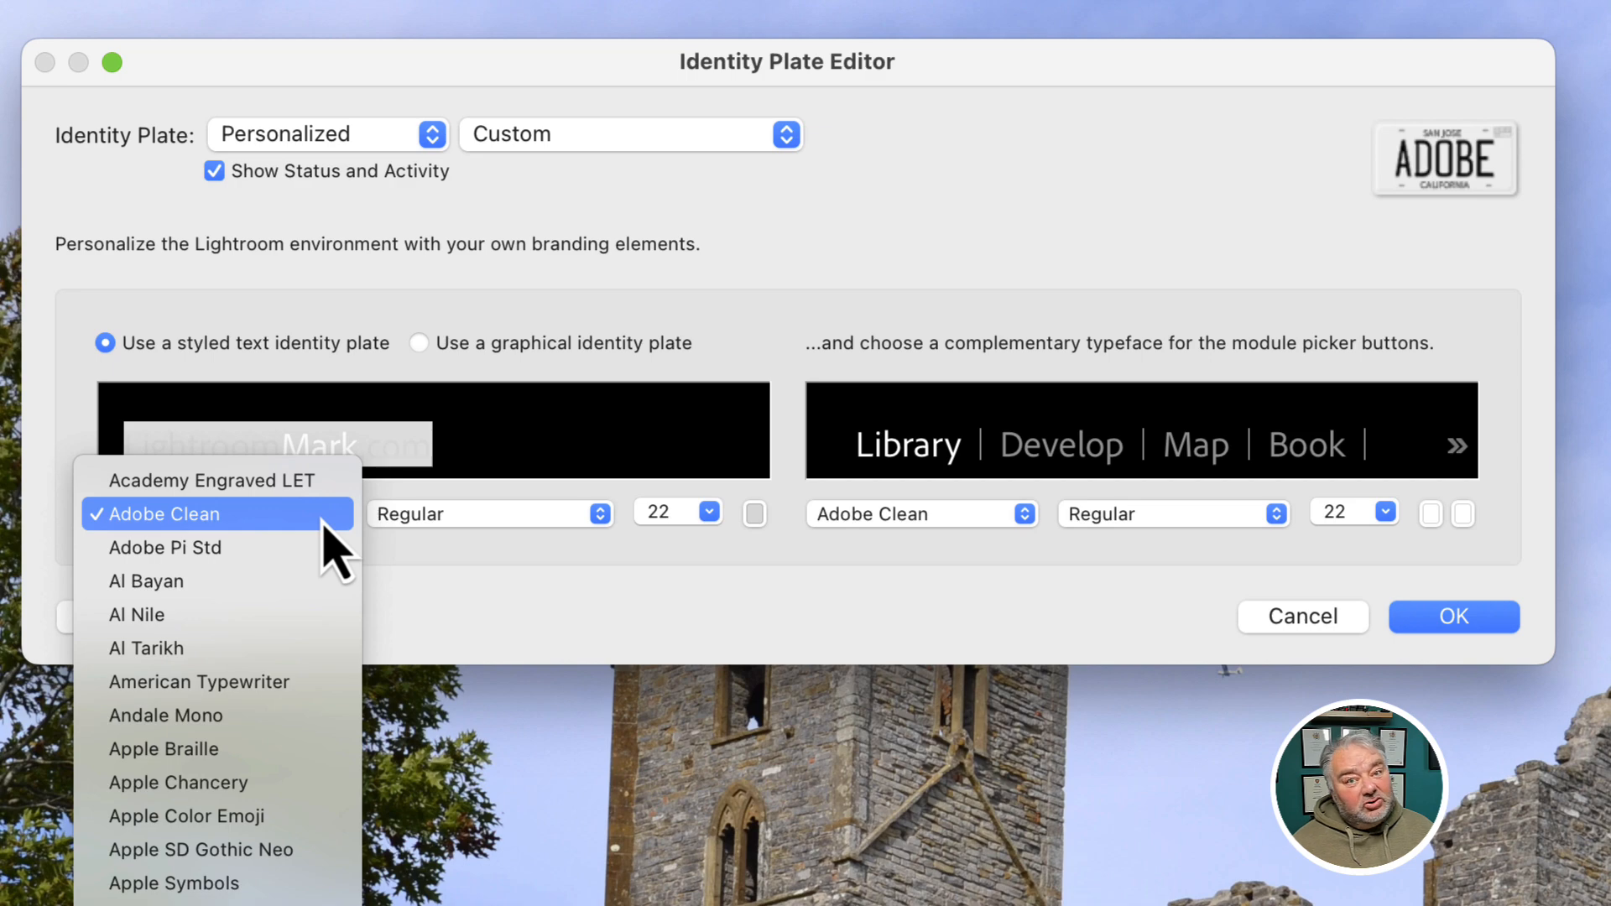
- Keep Adobe Clean, view the colour choices for 'Mark', then reselect the whole plate text
click(340, 515)
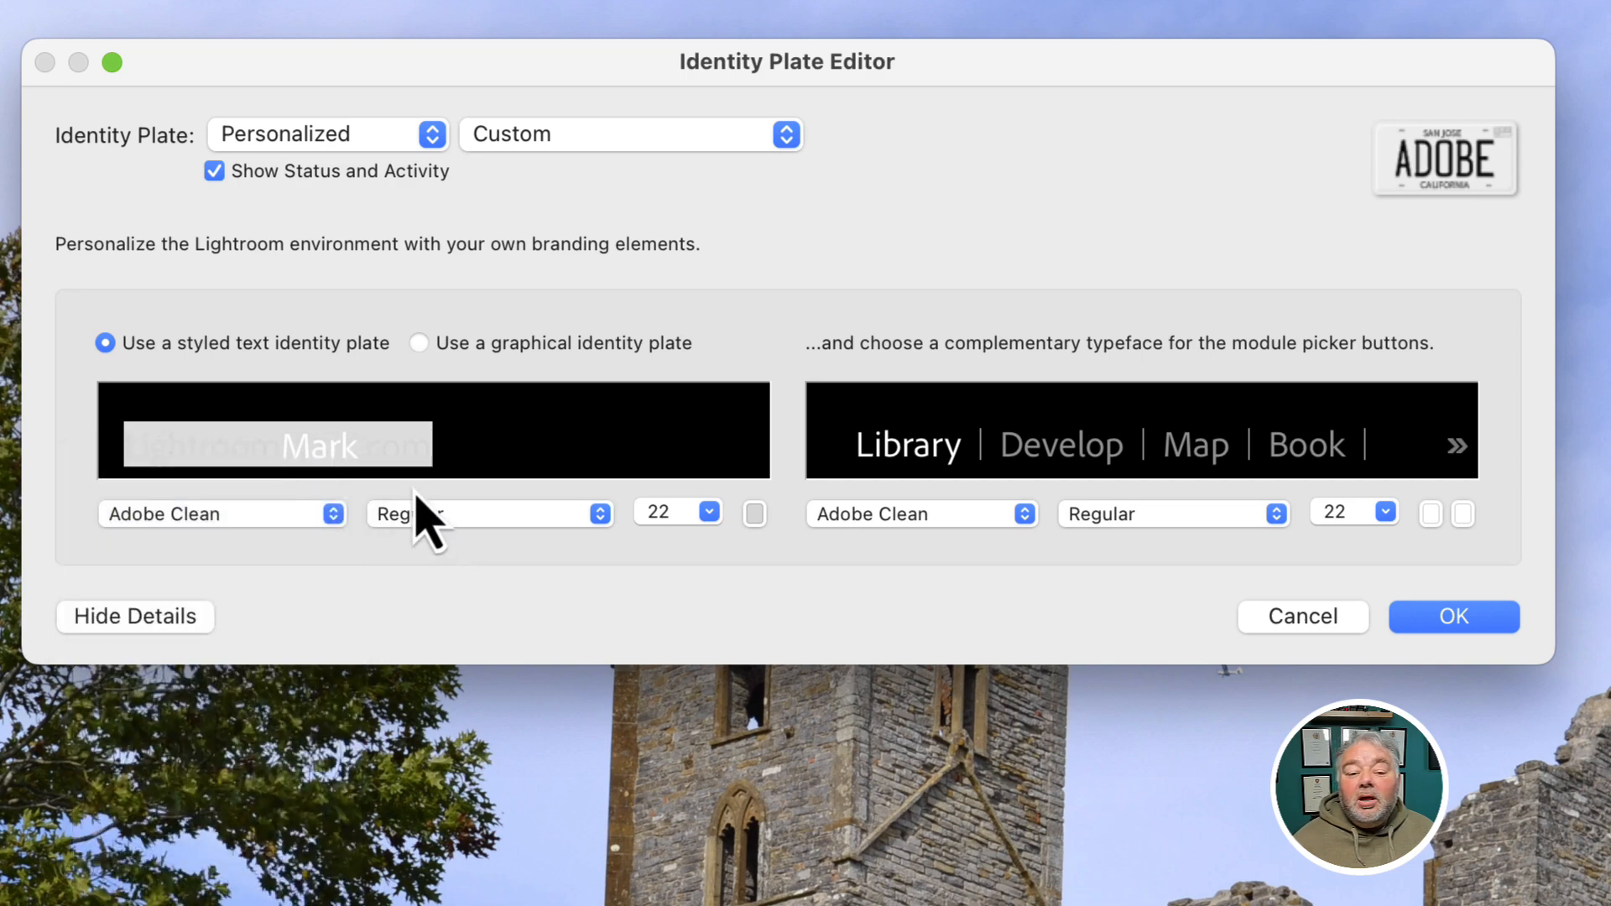
click(367, 457)
drag(283, 440, 353, 438)
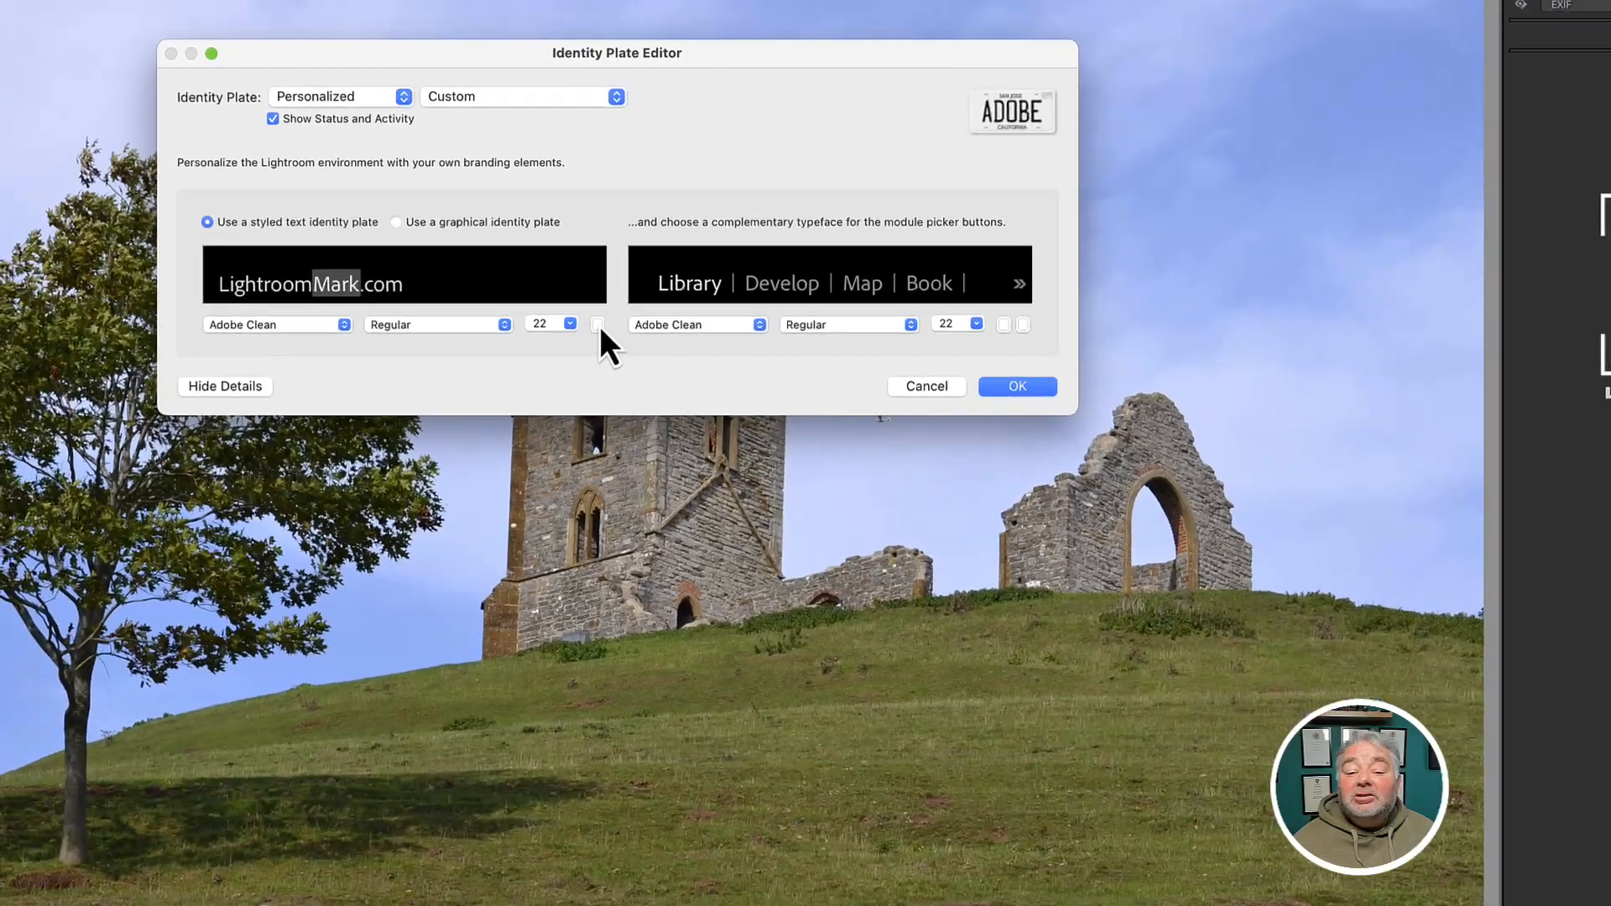
click(754, 514)
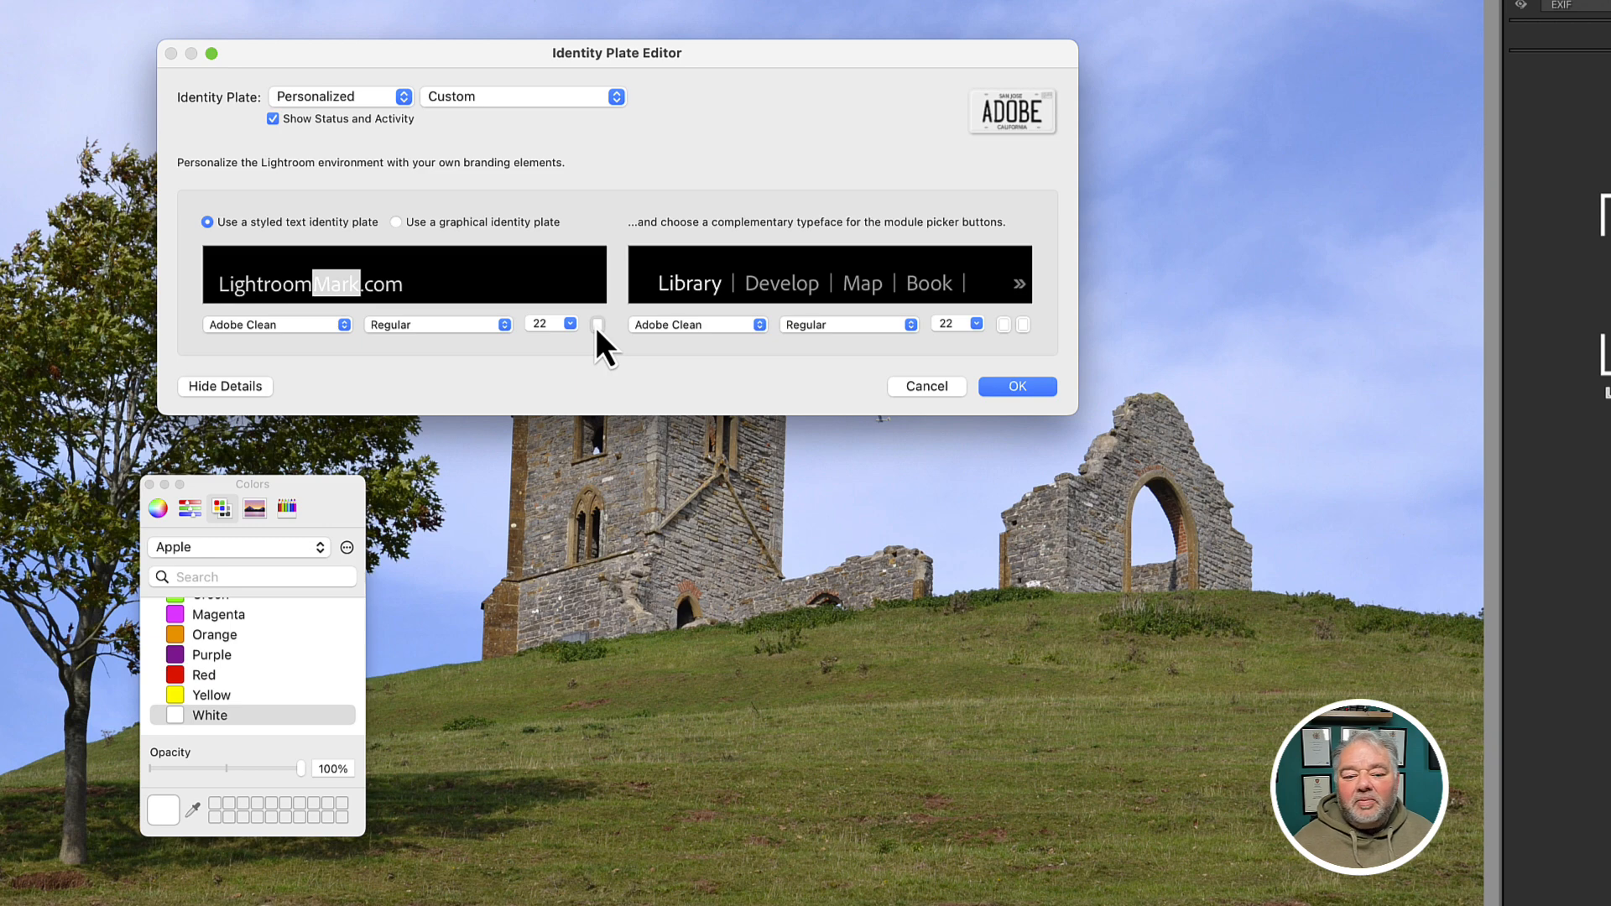
click(151, 485)
click(426, 281)
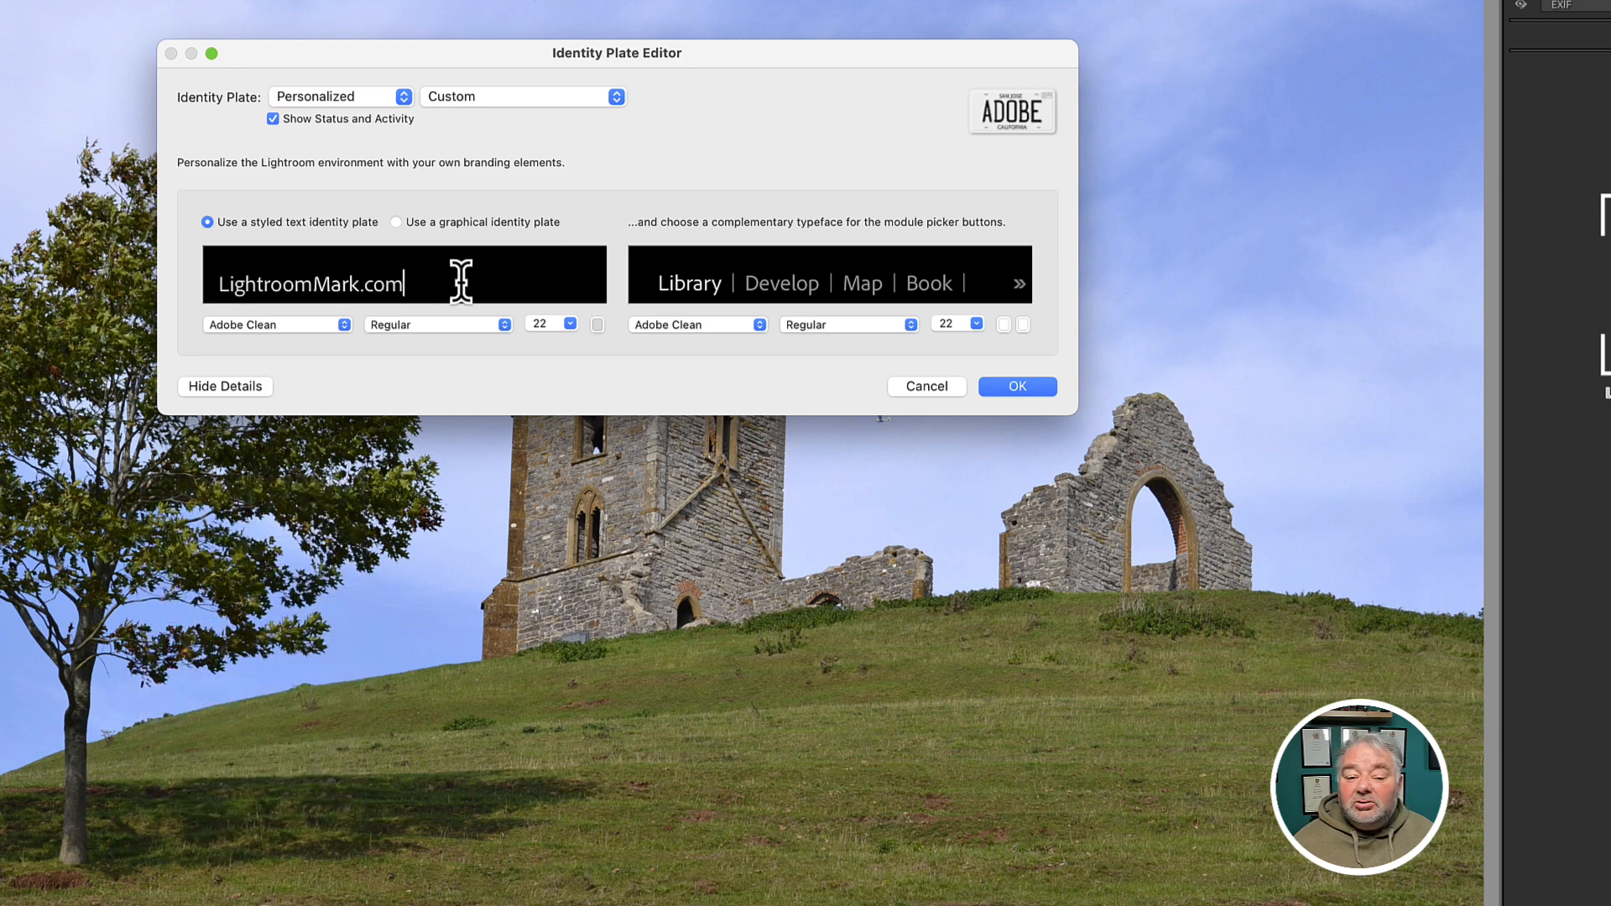
key(super+a)
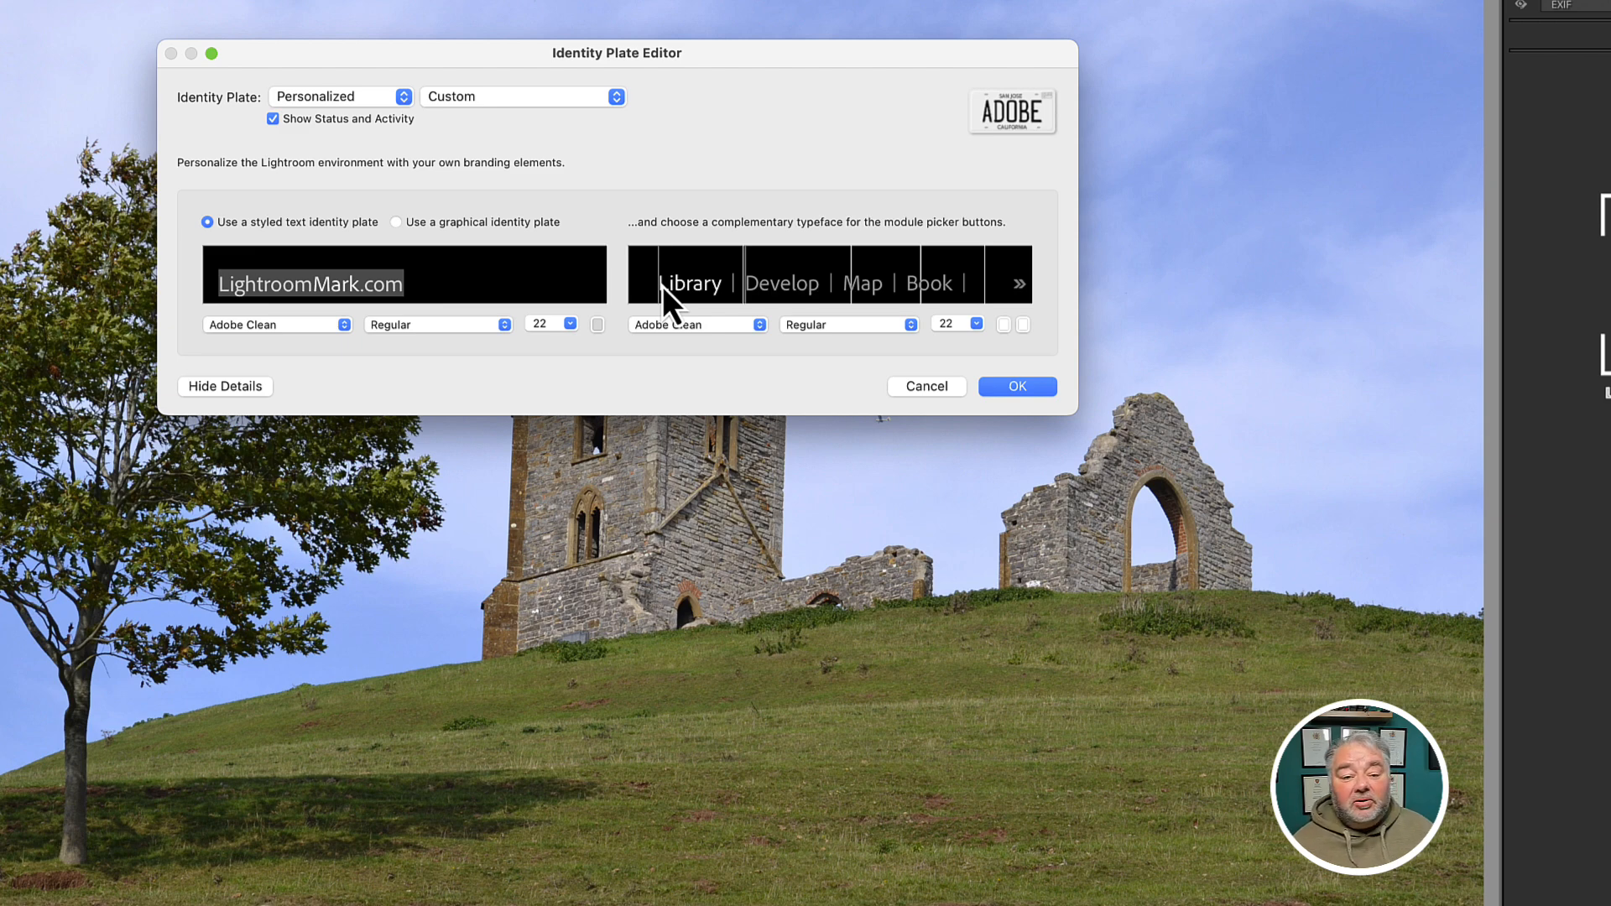
- Choose 'Use a graphical identity plate' in the Identity Plate Editor
click(461, 223)
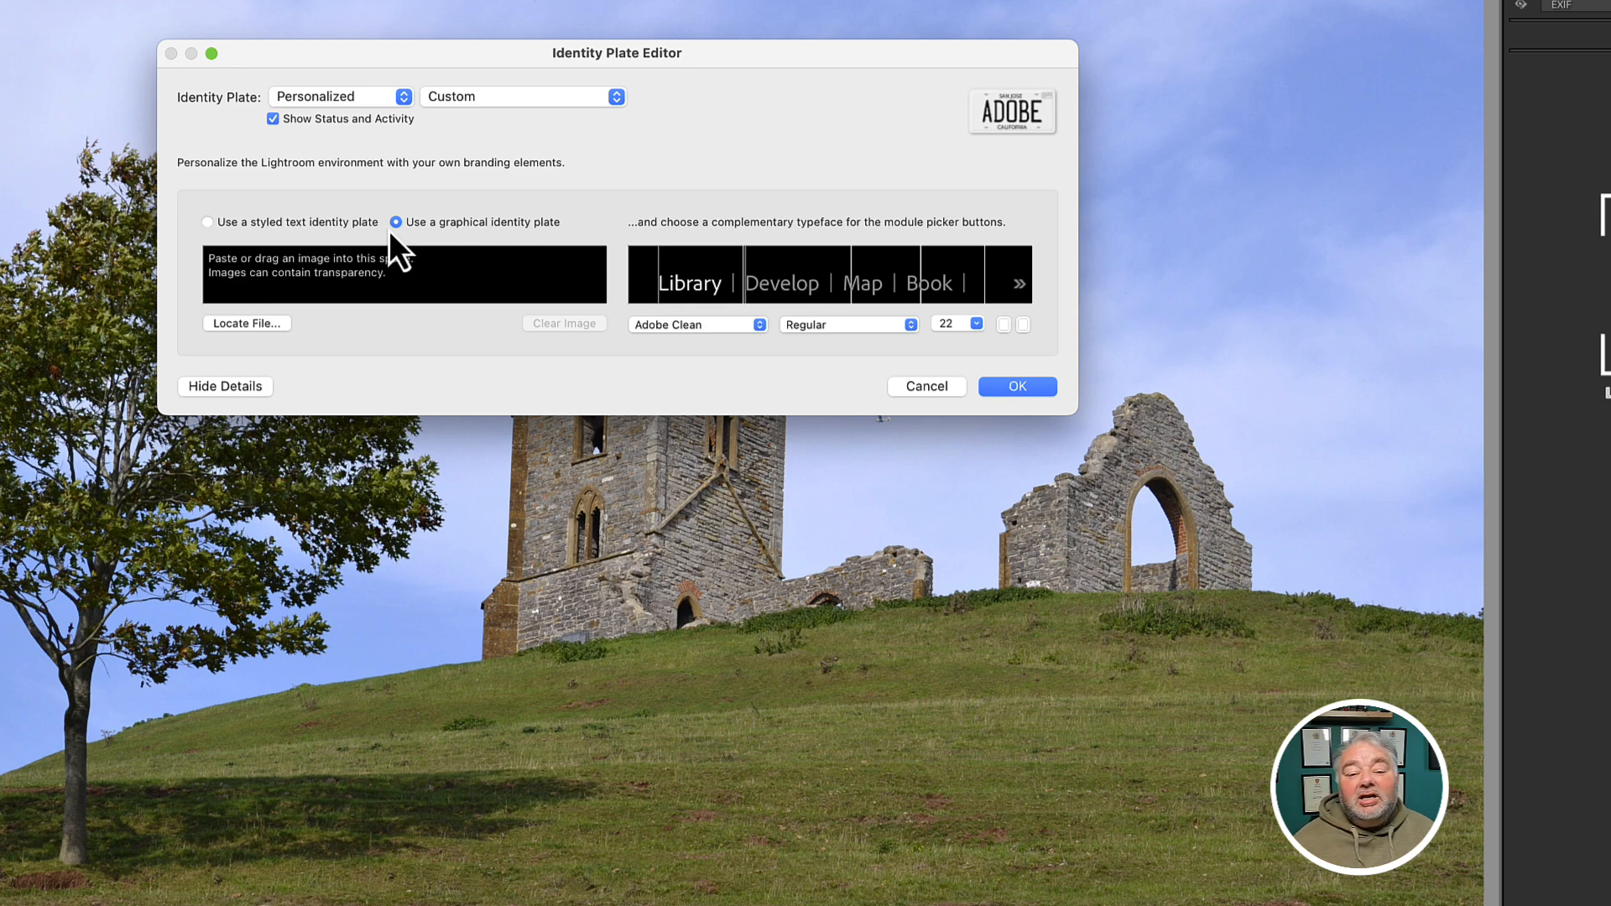
- Load LrC Idenity Plate.png from the logos folder as the graphical identity plate
click(246, 324)
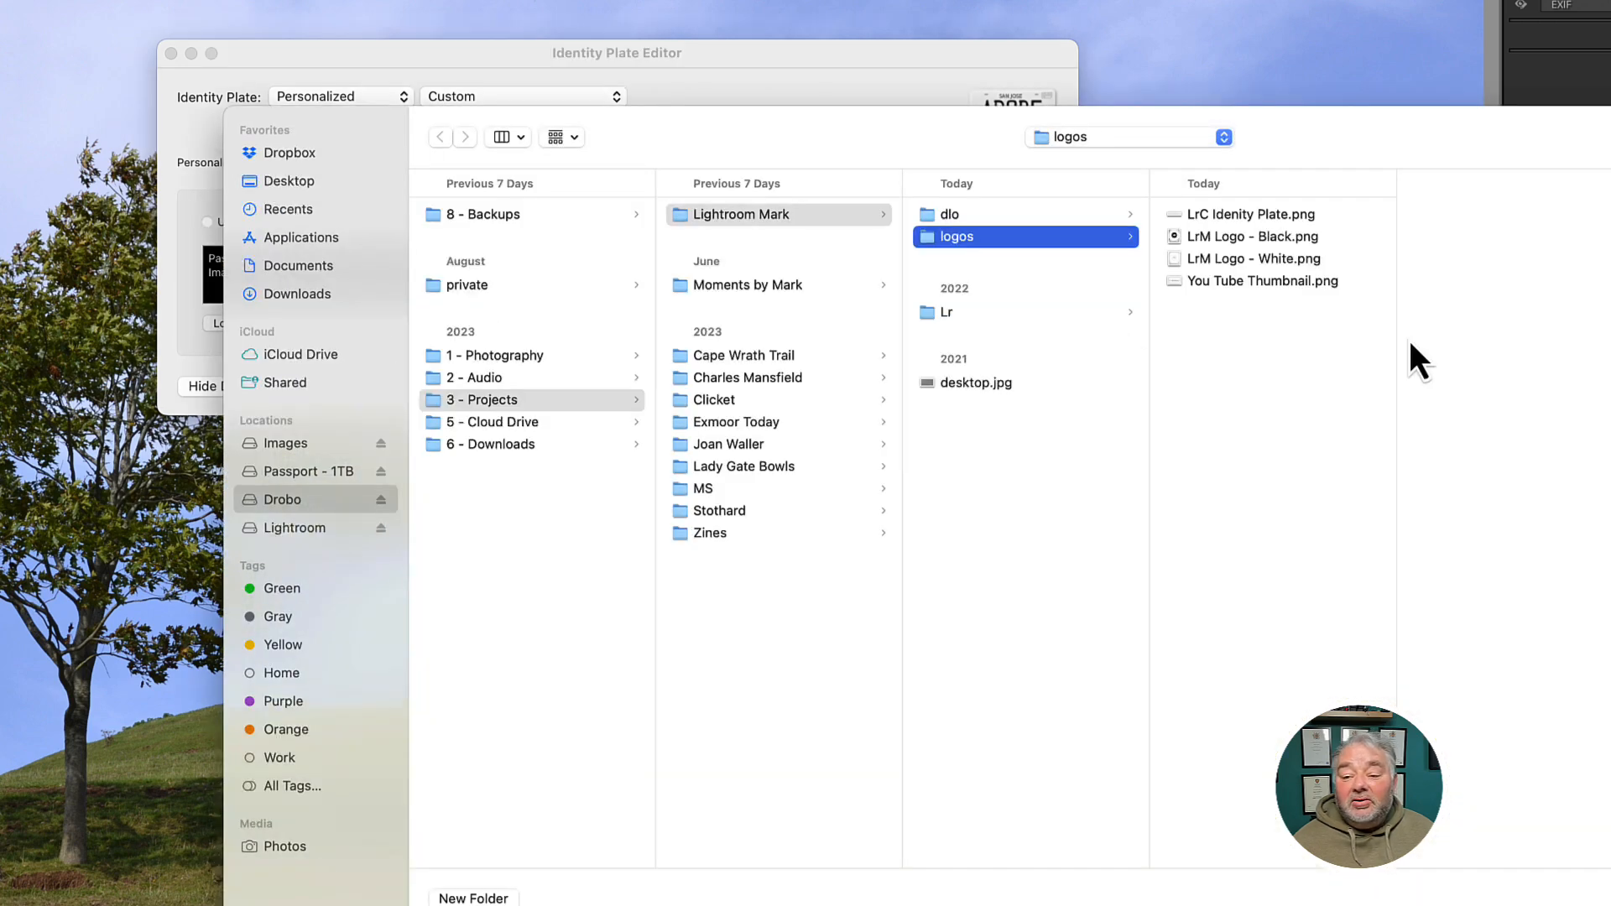
click(1217, 218)
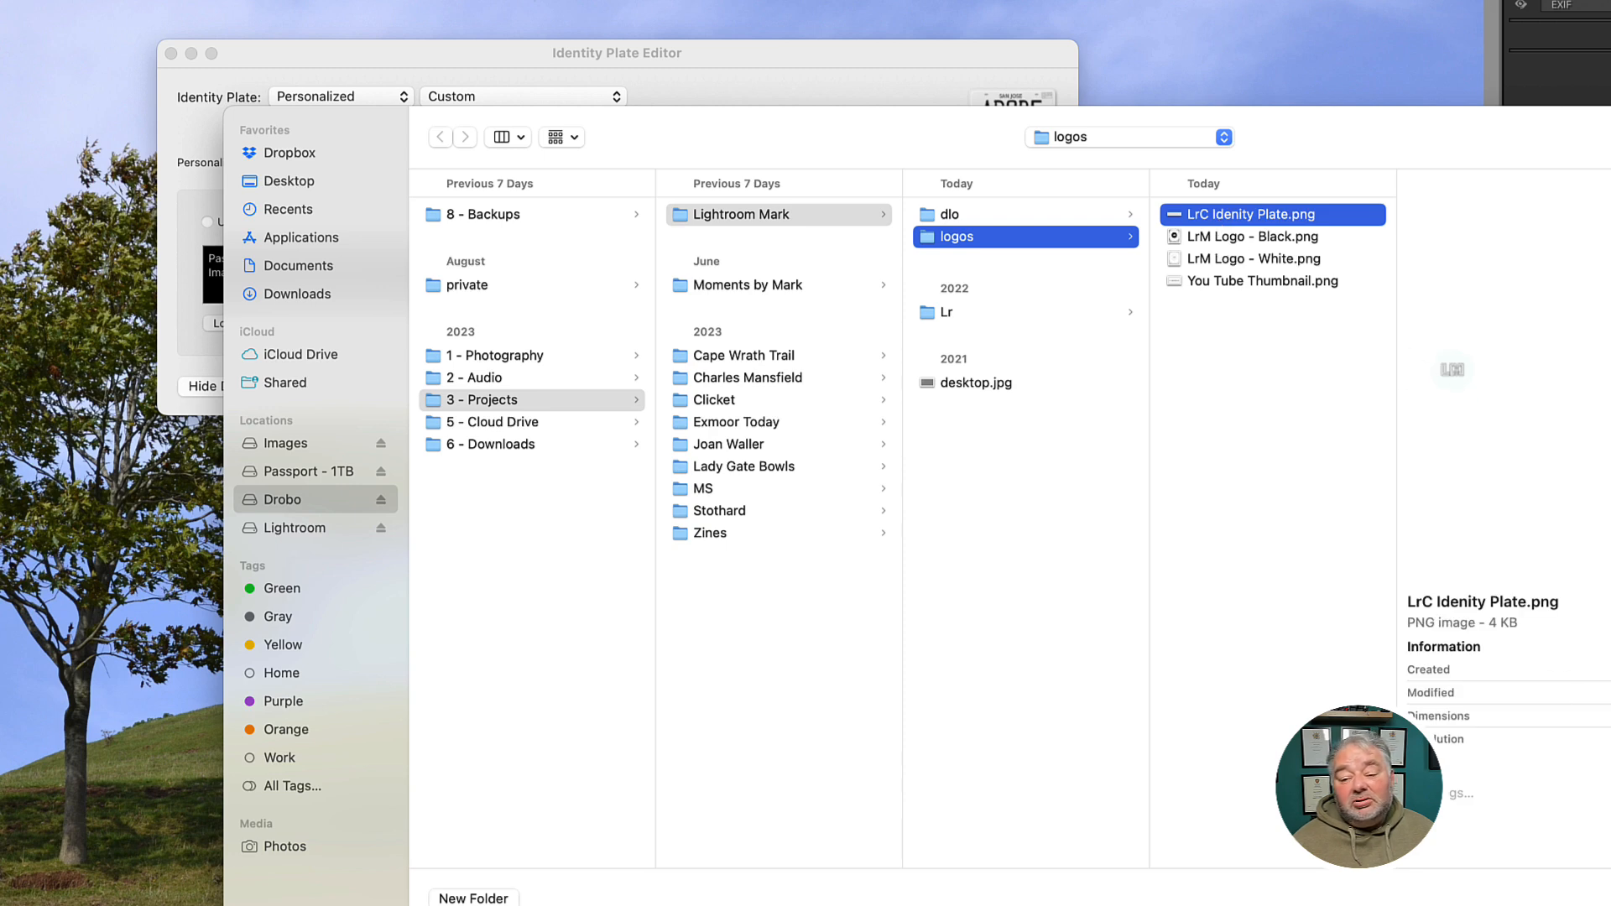
key(Return)
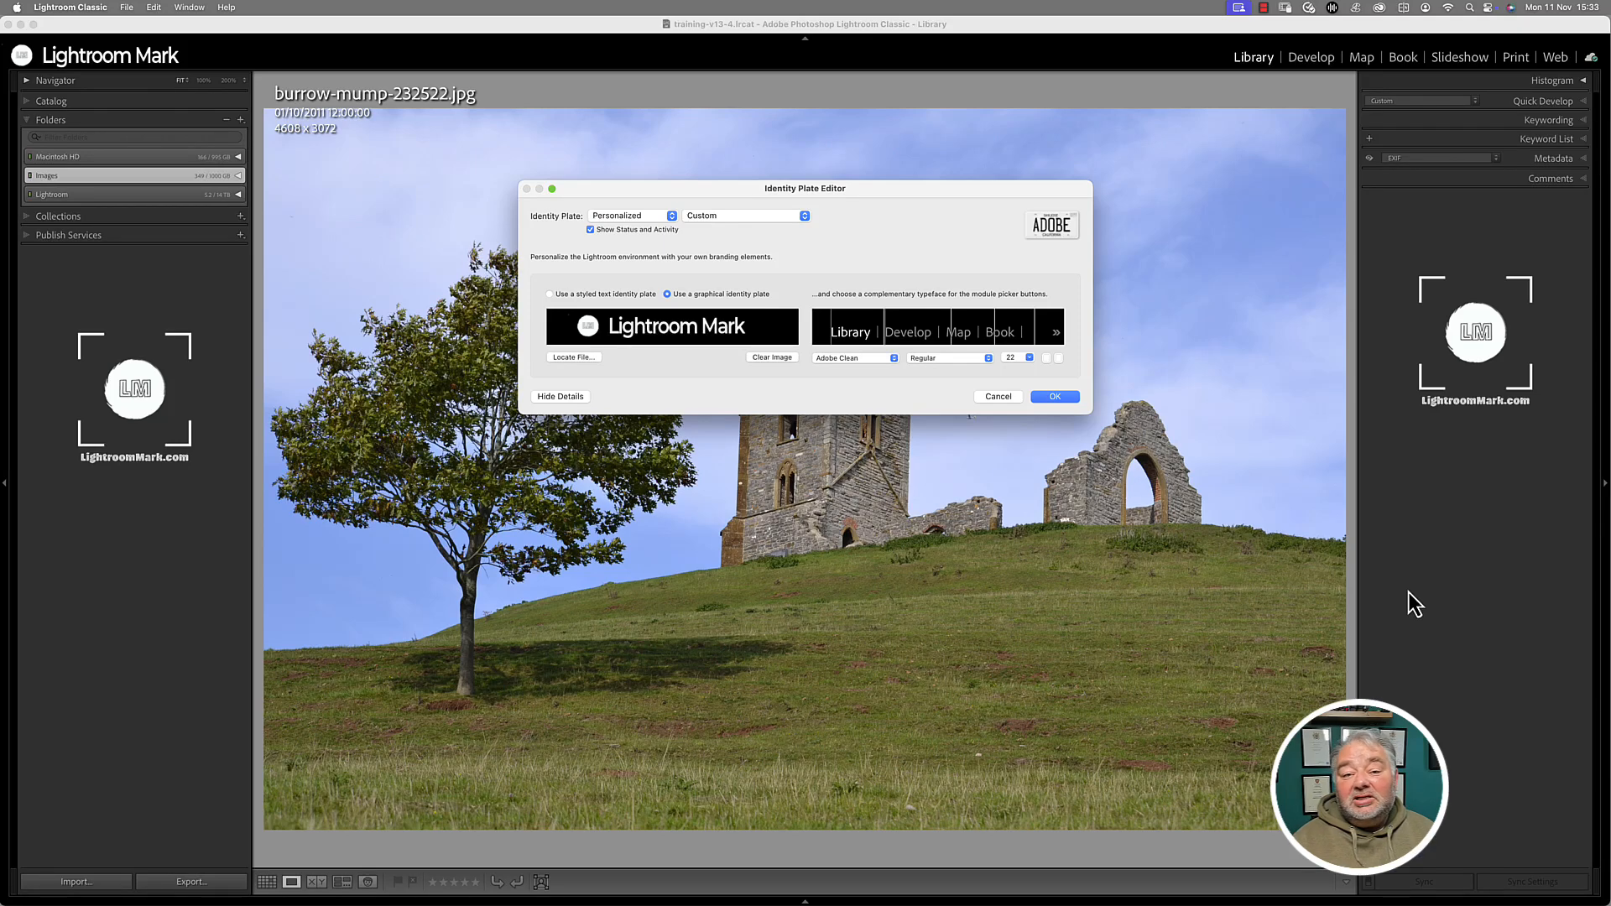
- Apply the Lightroom Mark identity plate and switch to the Print module
click(1056, 398)
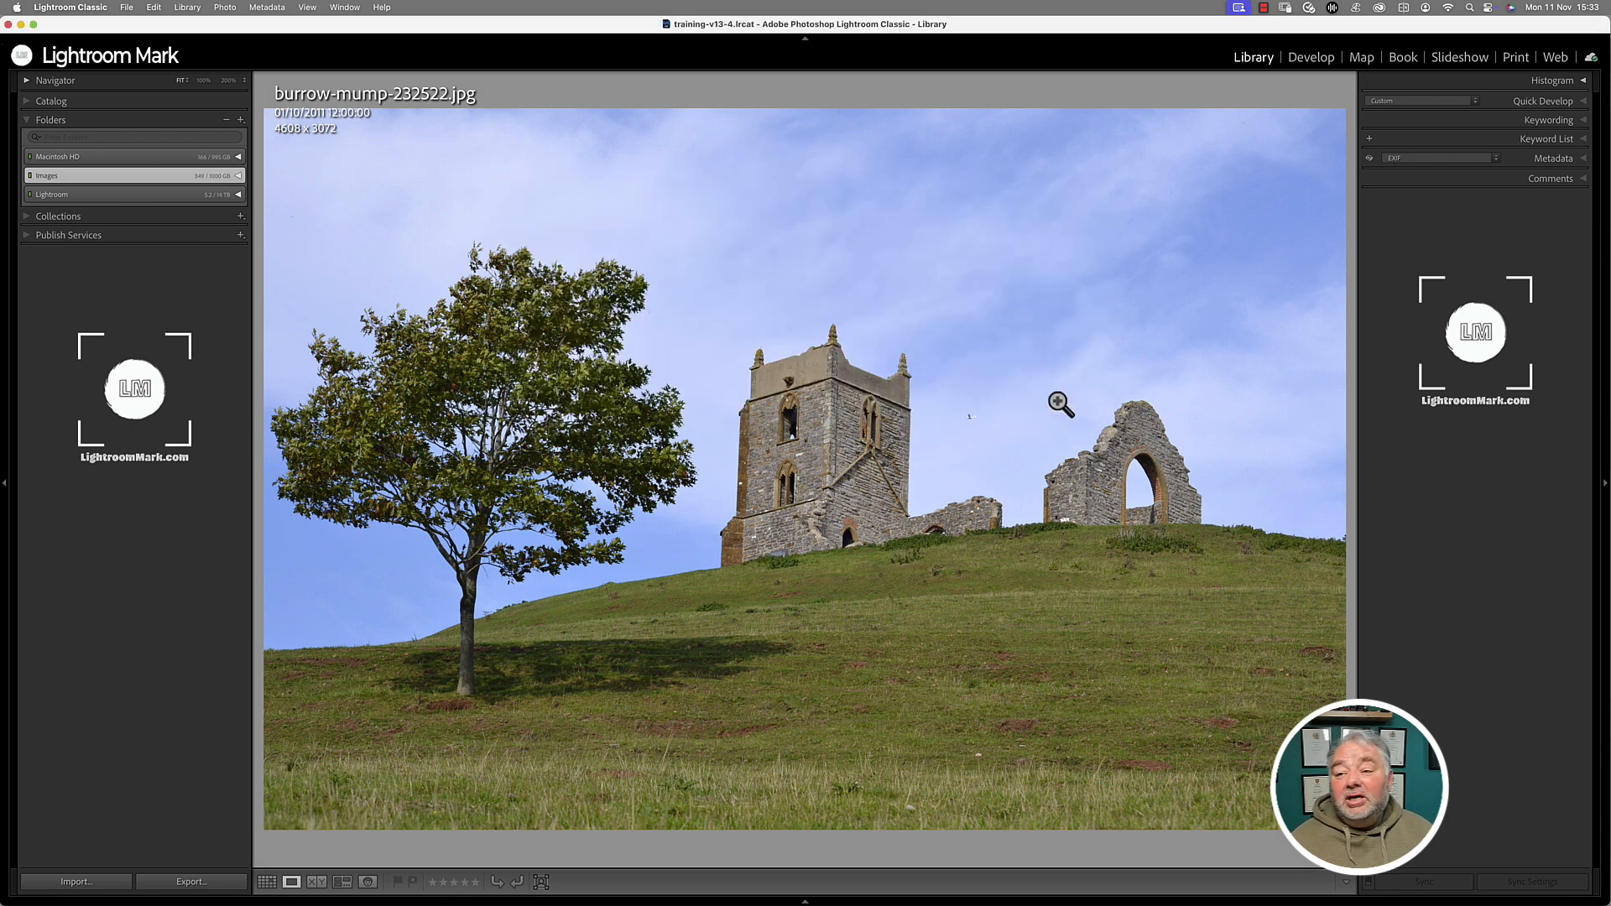
click(1516, 59)
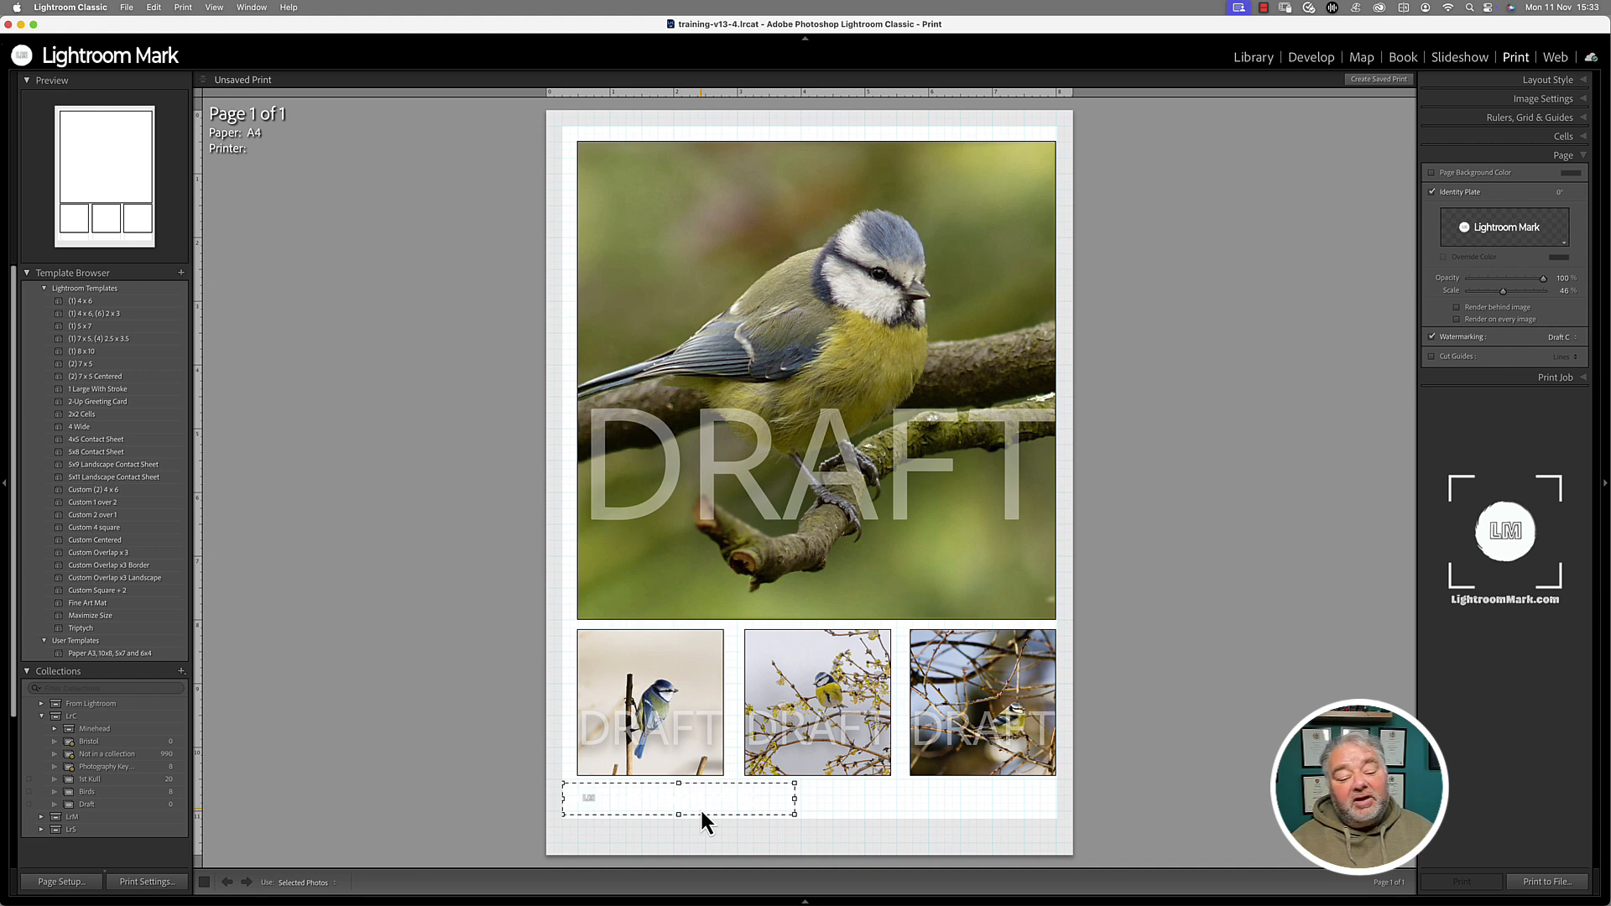
- Give the print page a black background, enlarge the identity plate, and return to Library
click(913, 817)
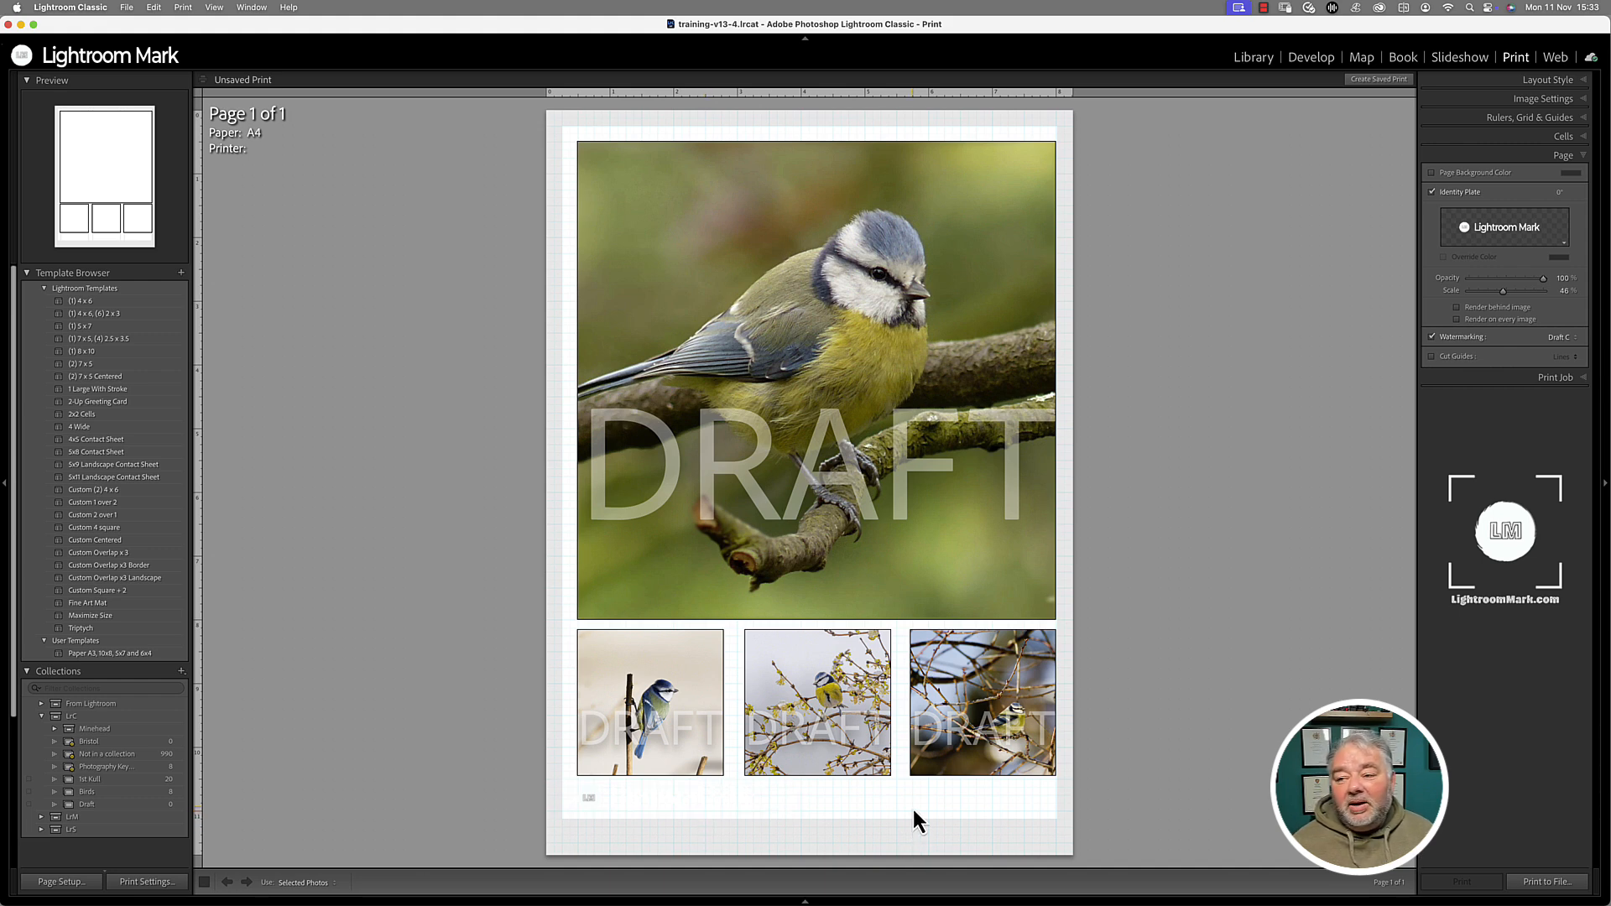
click(1483, 175)
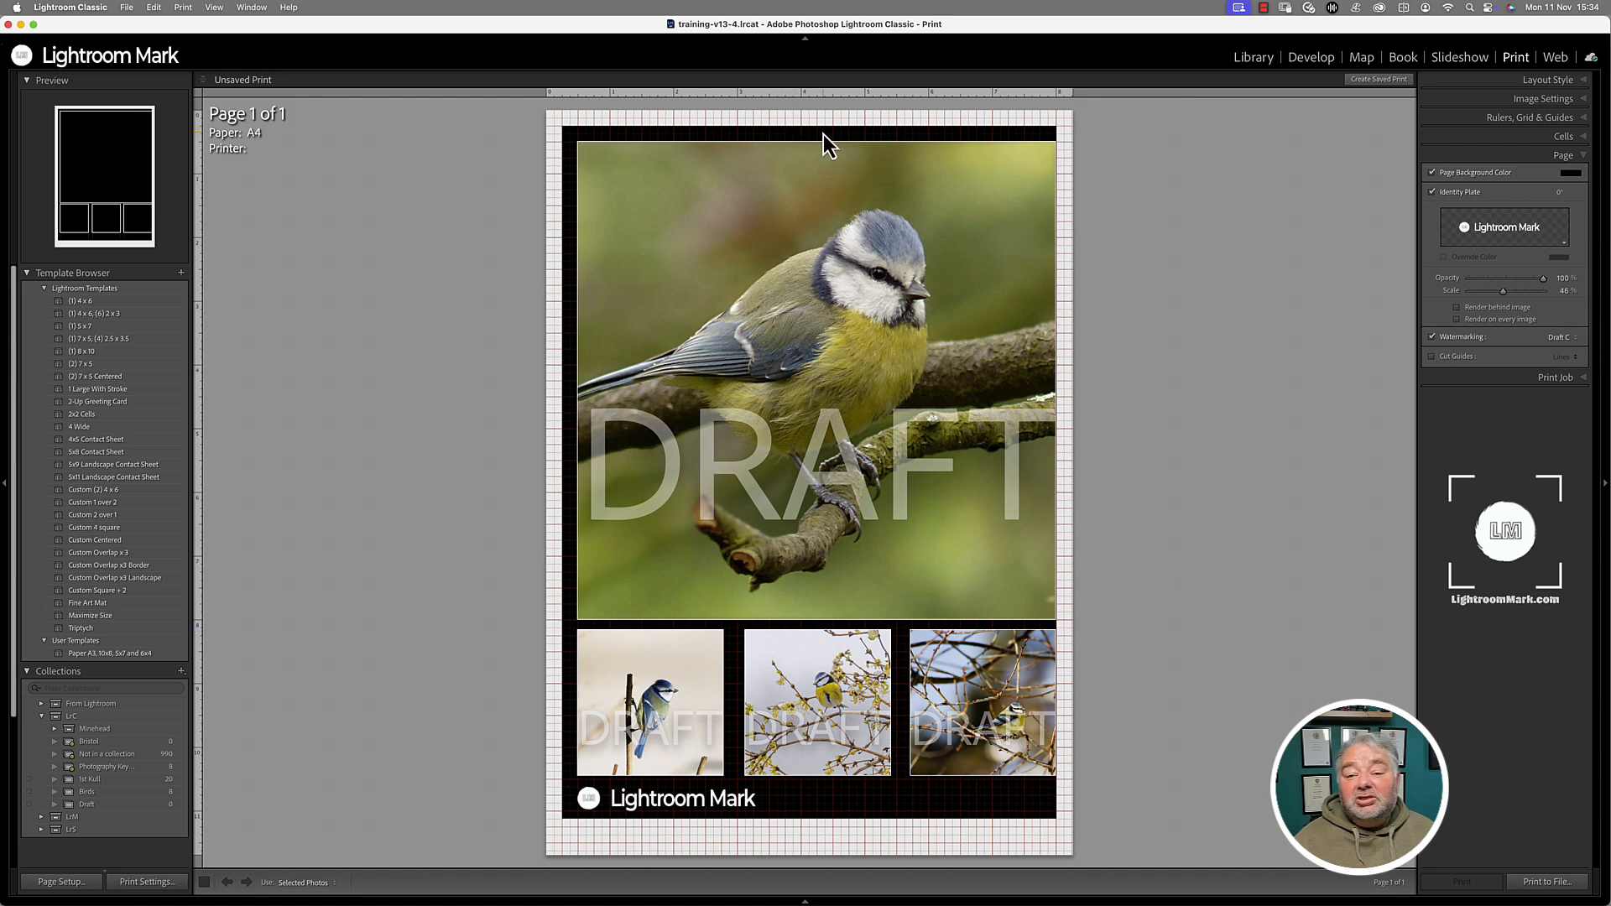
click(710, 802)
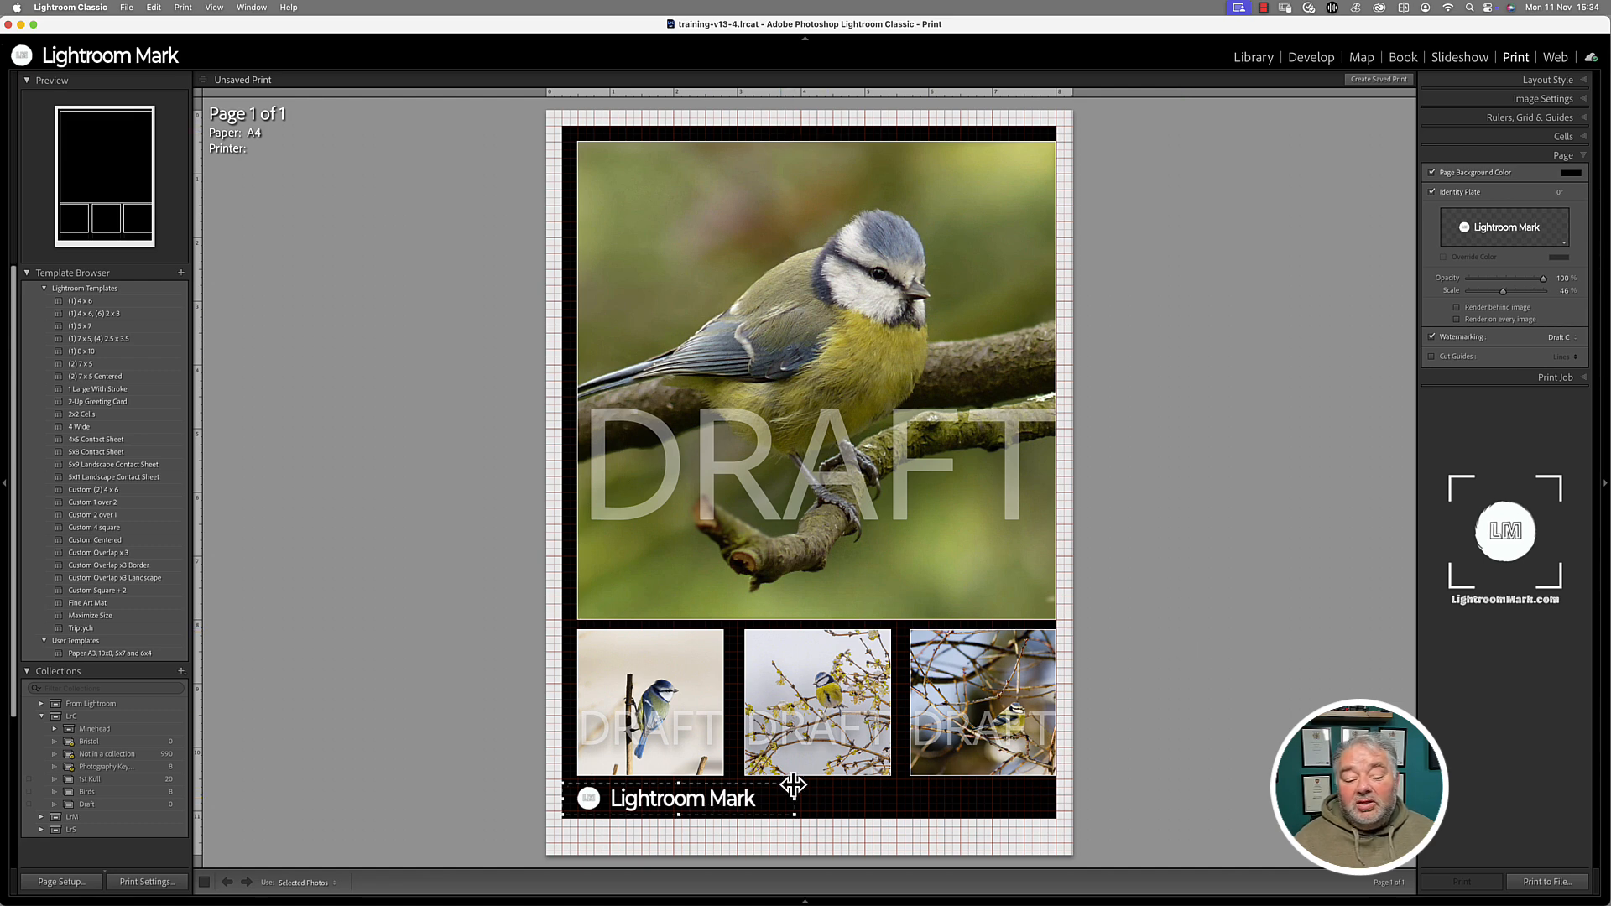
mouse_move(794, 783)
mouse_down()
mouse_move(873, 736)
mouse_move(812, 771)
mouse_up()
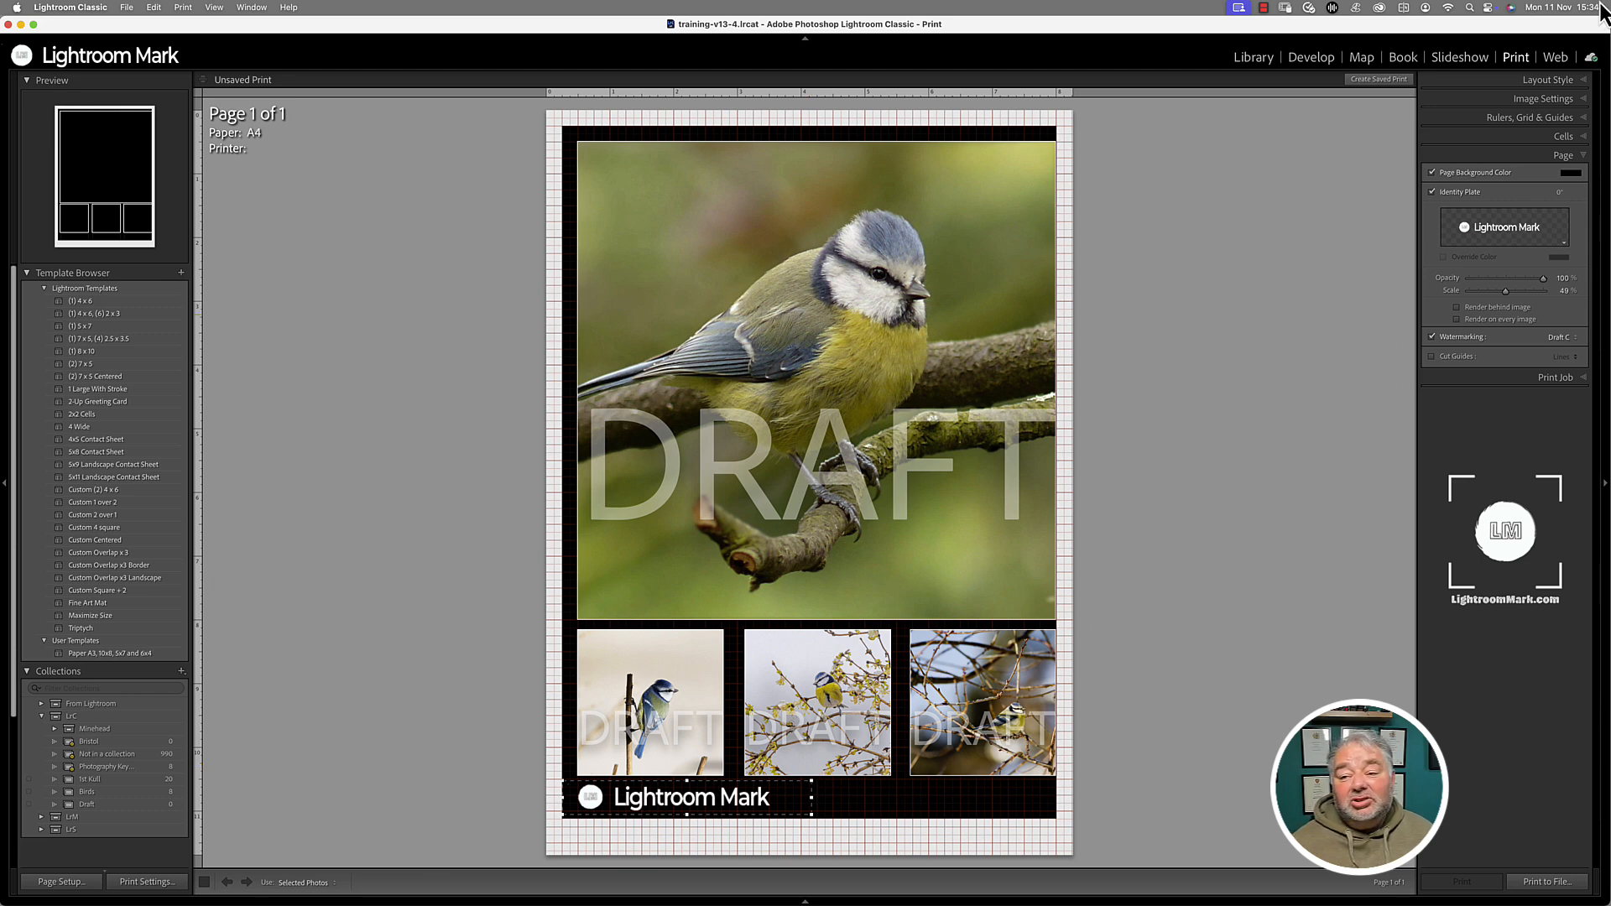
click(1247, 60)
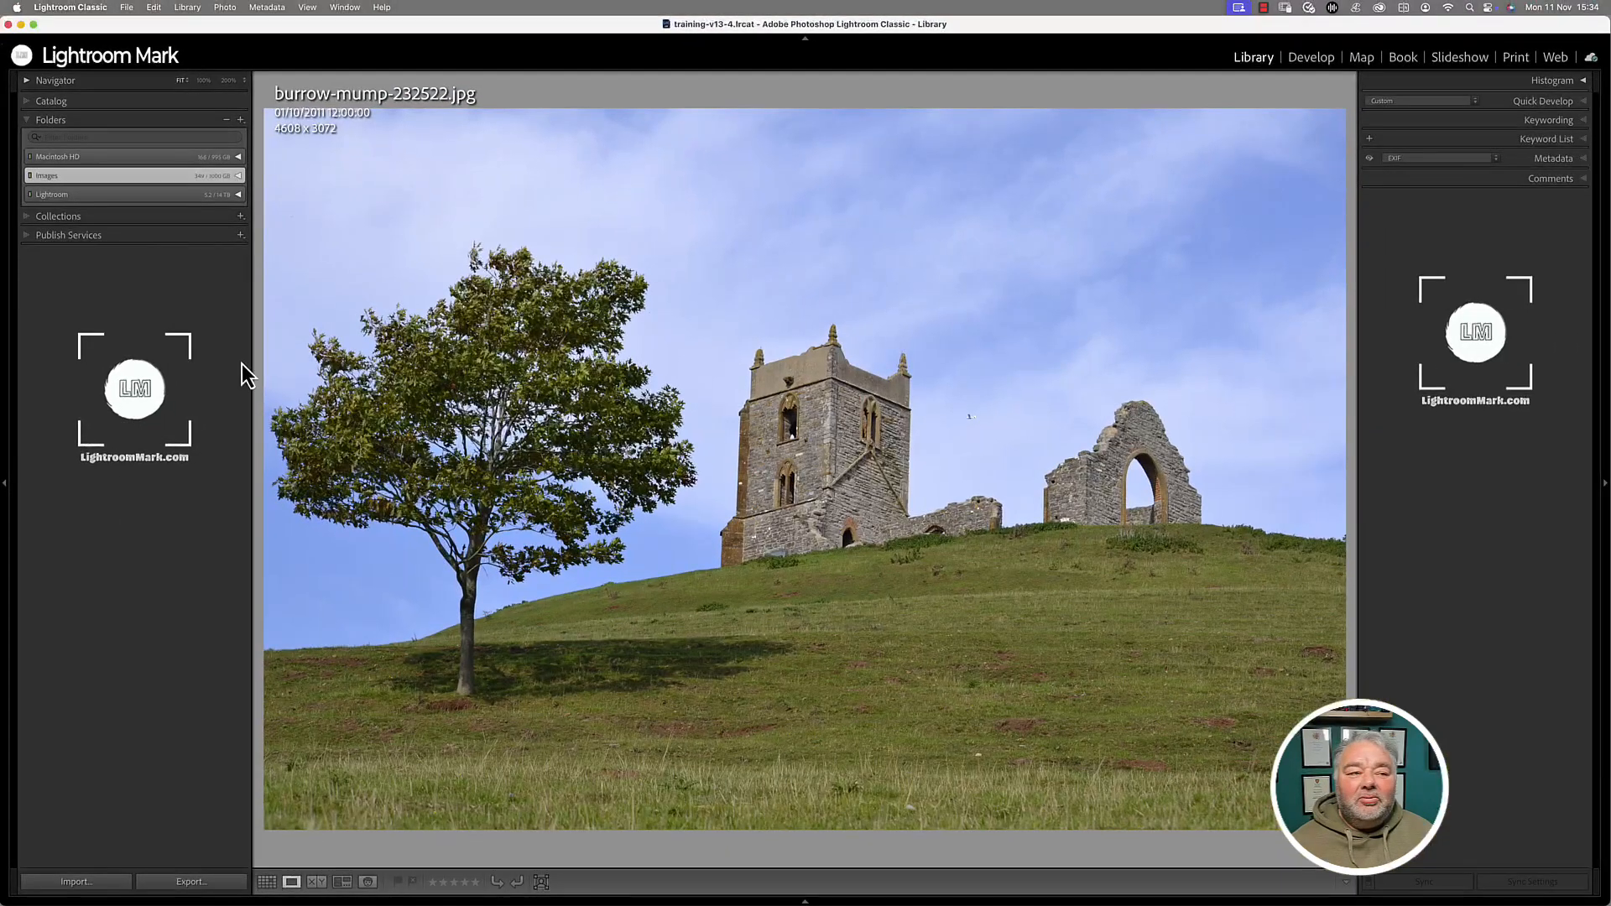
- In Preferences, use the End Marks list to go to the Panel End Marks folder
click(81, 7)
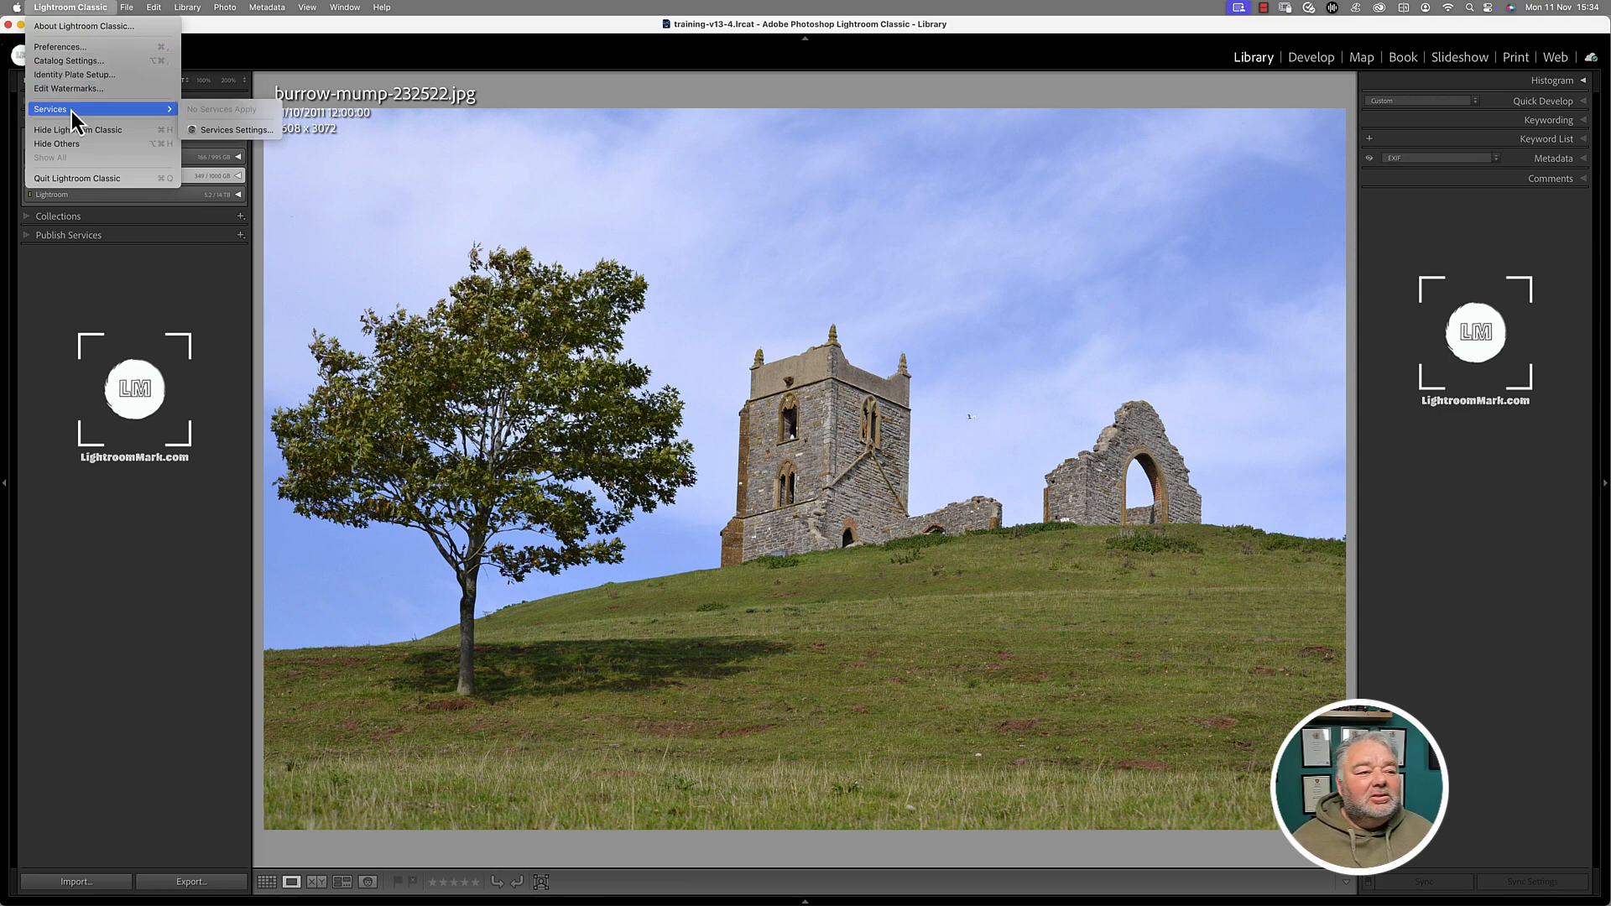
click(76, 50)
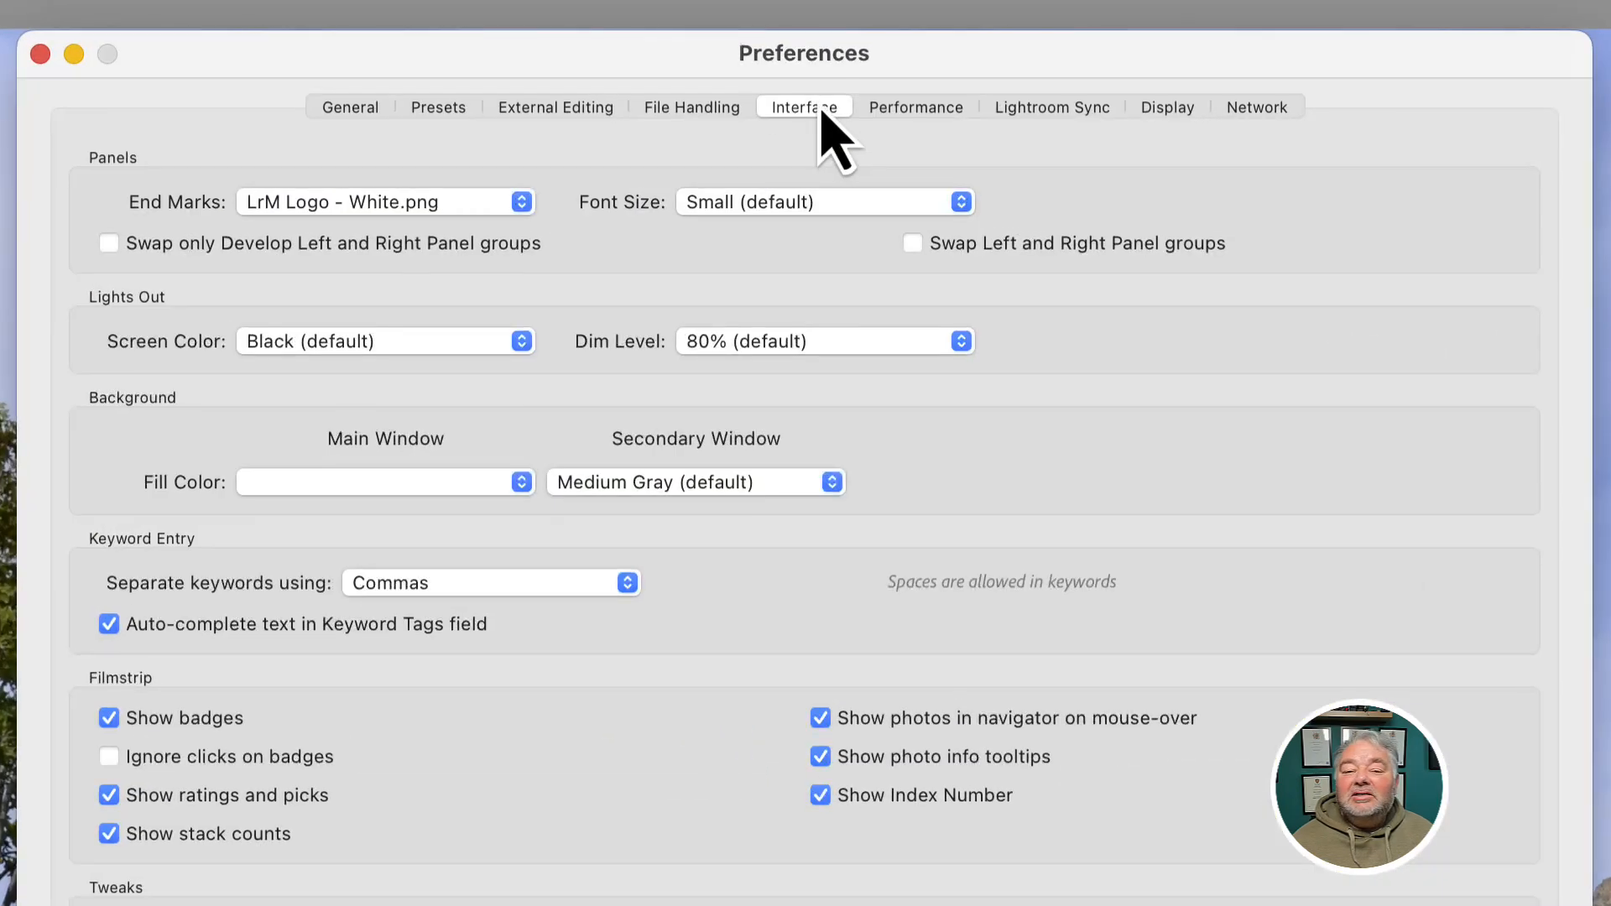
click(294, 212)
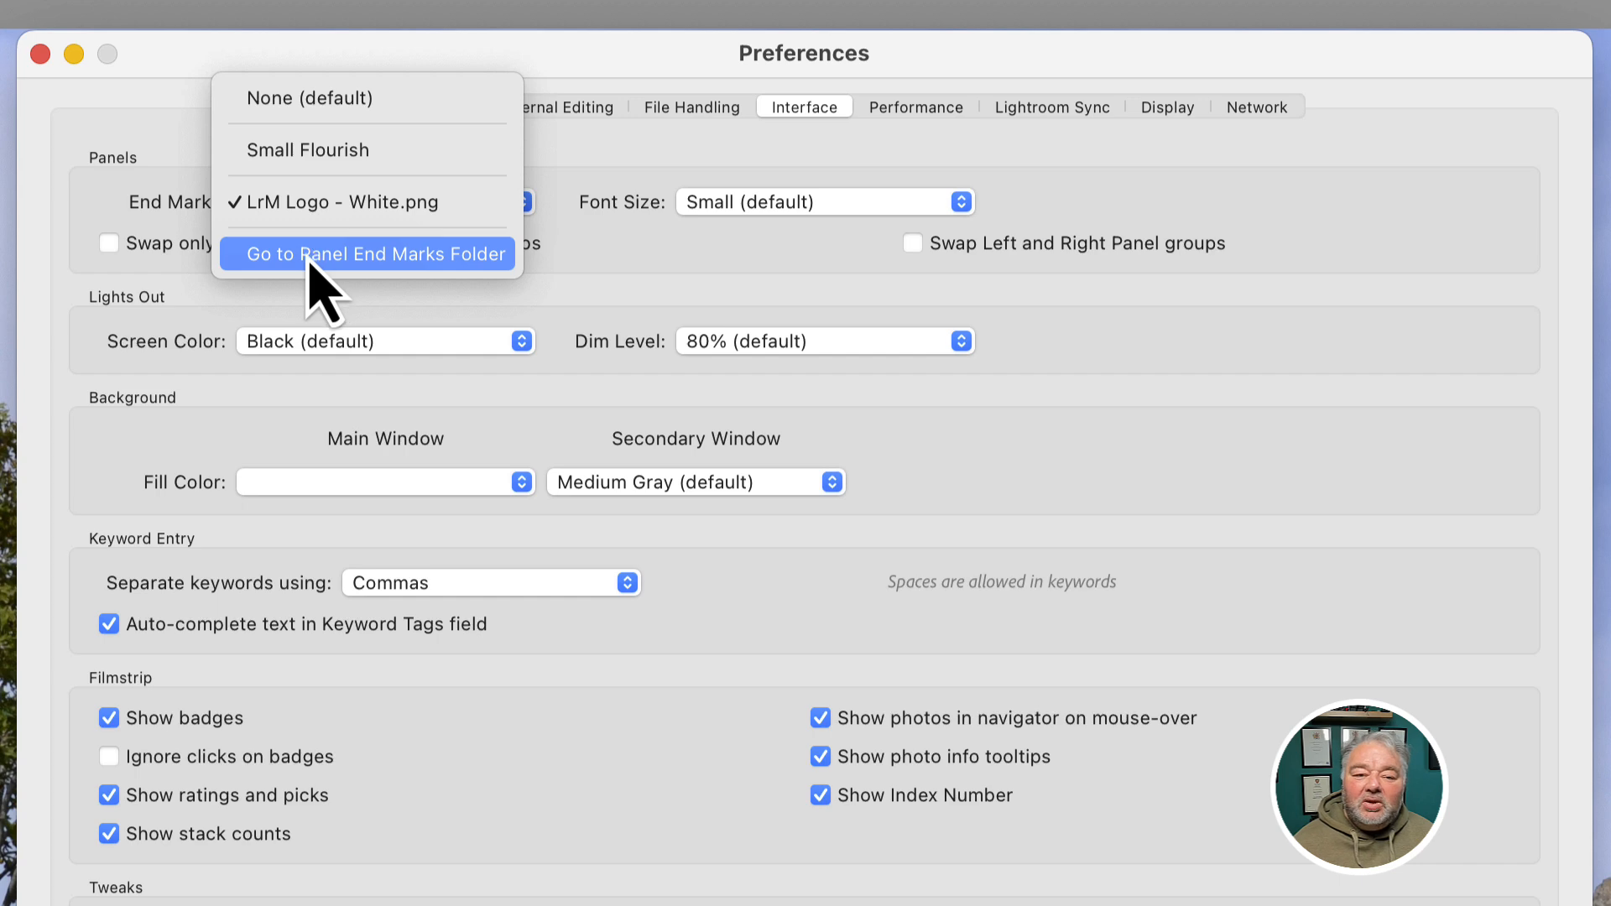
click(165, 179)
click(335, 205)
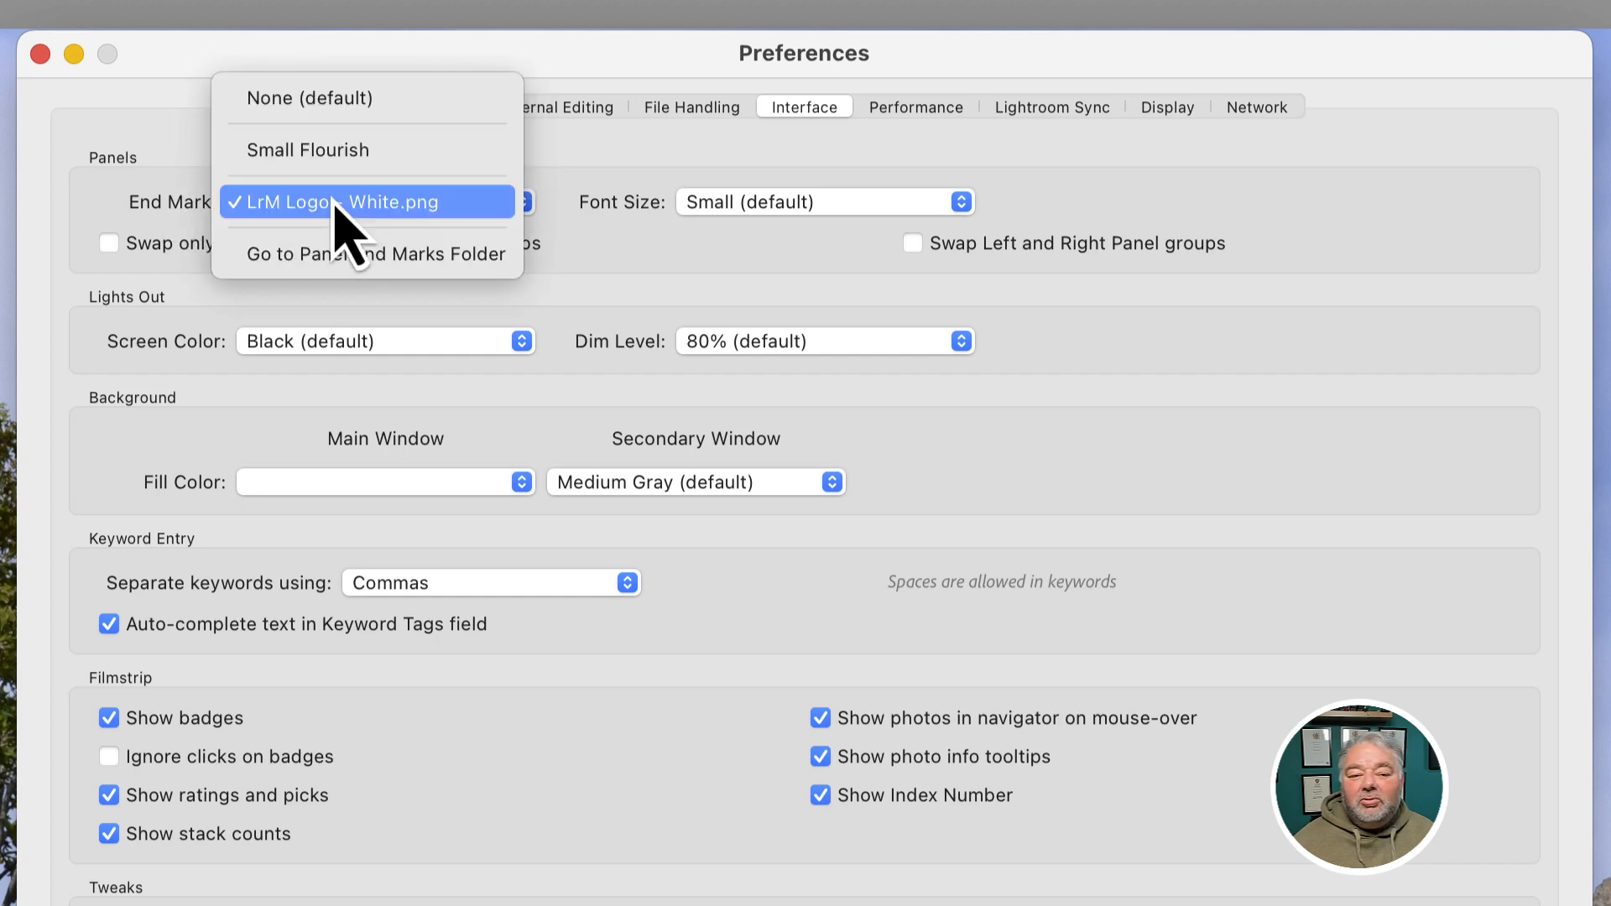
click(344, 255)
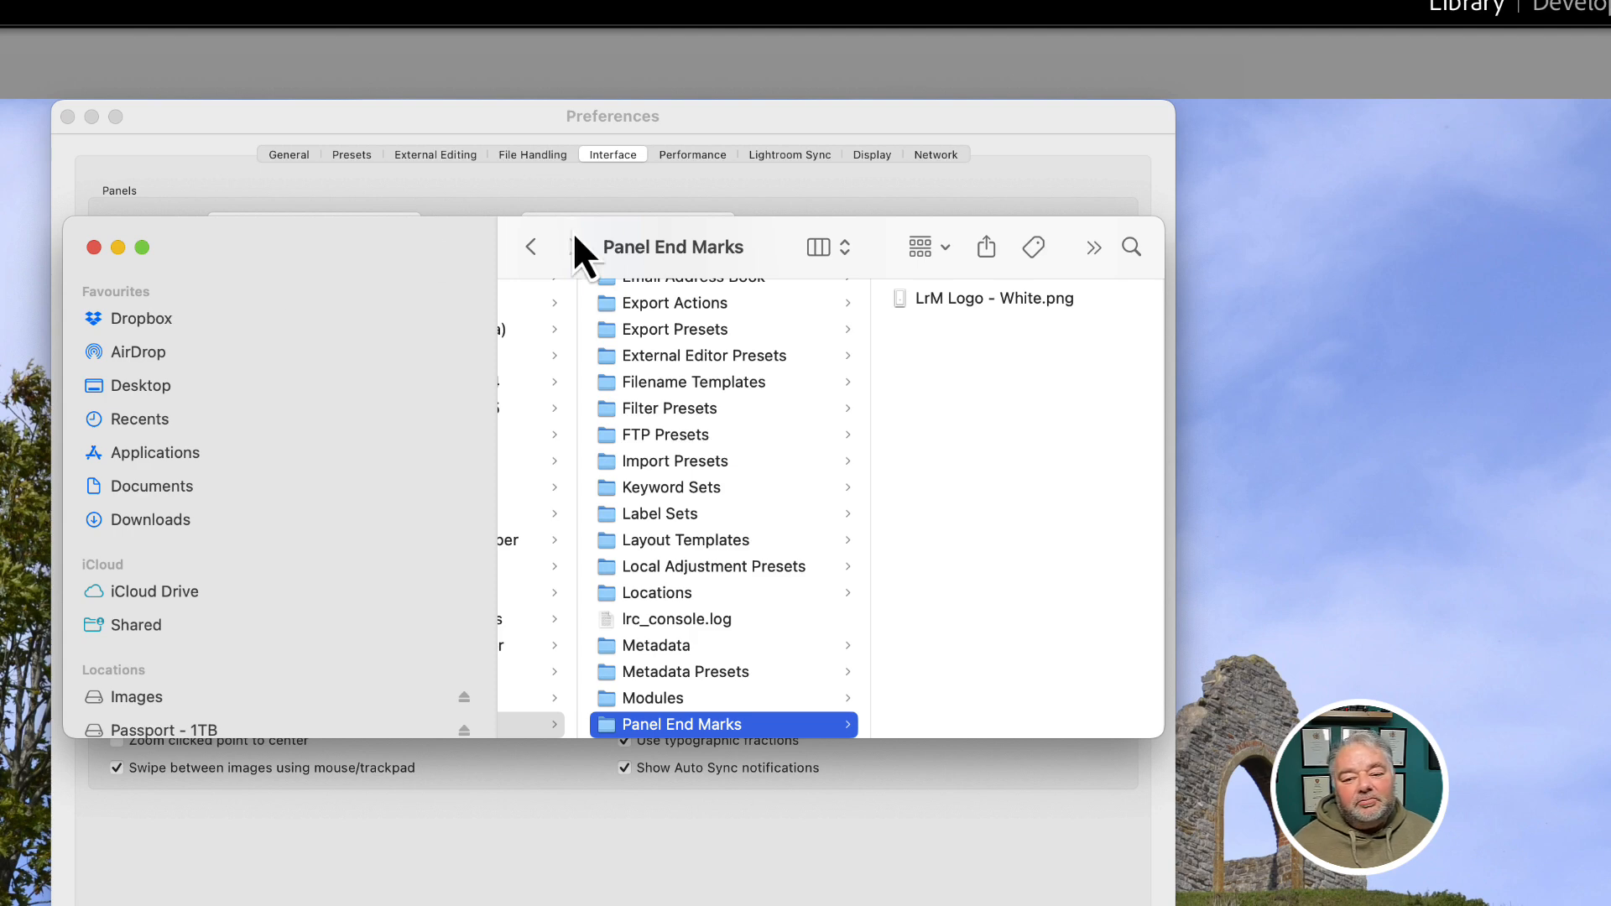
- Preview LrM Logo - White.png and enlarge the Finder window to show its 180×350 details
click(983, 298)
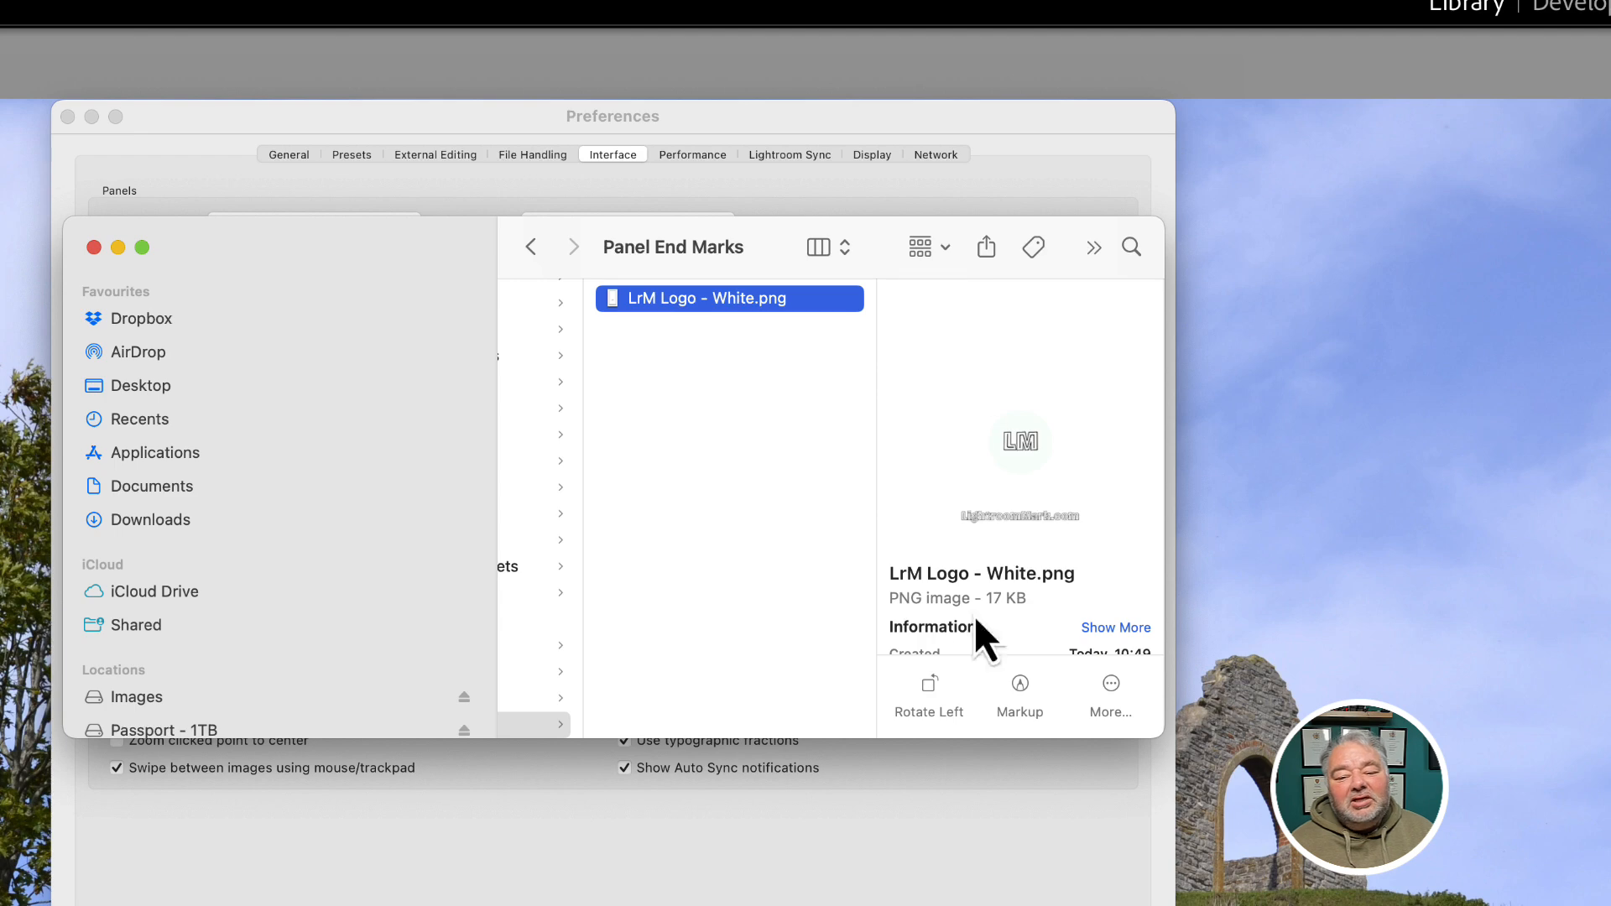
drag(951, 743, 951, 905)
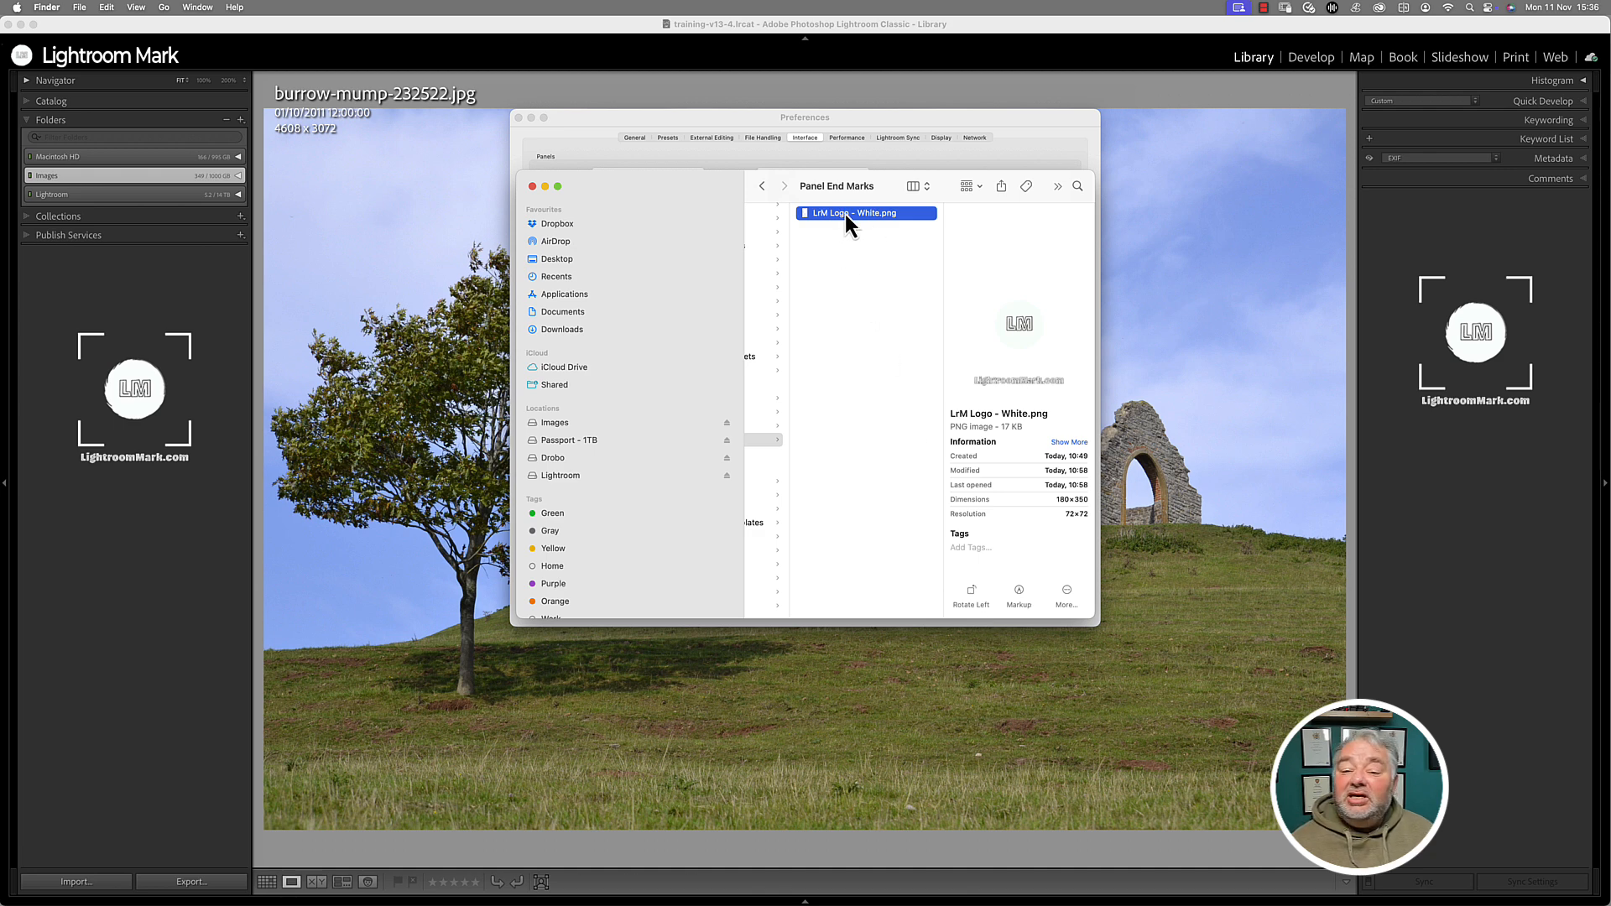
- Close the Panel End Marks folder, check the End Marks list unchanged, and close Preferences
click(532, 187)
click(606, 173)
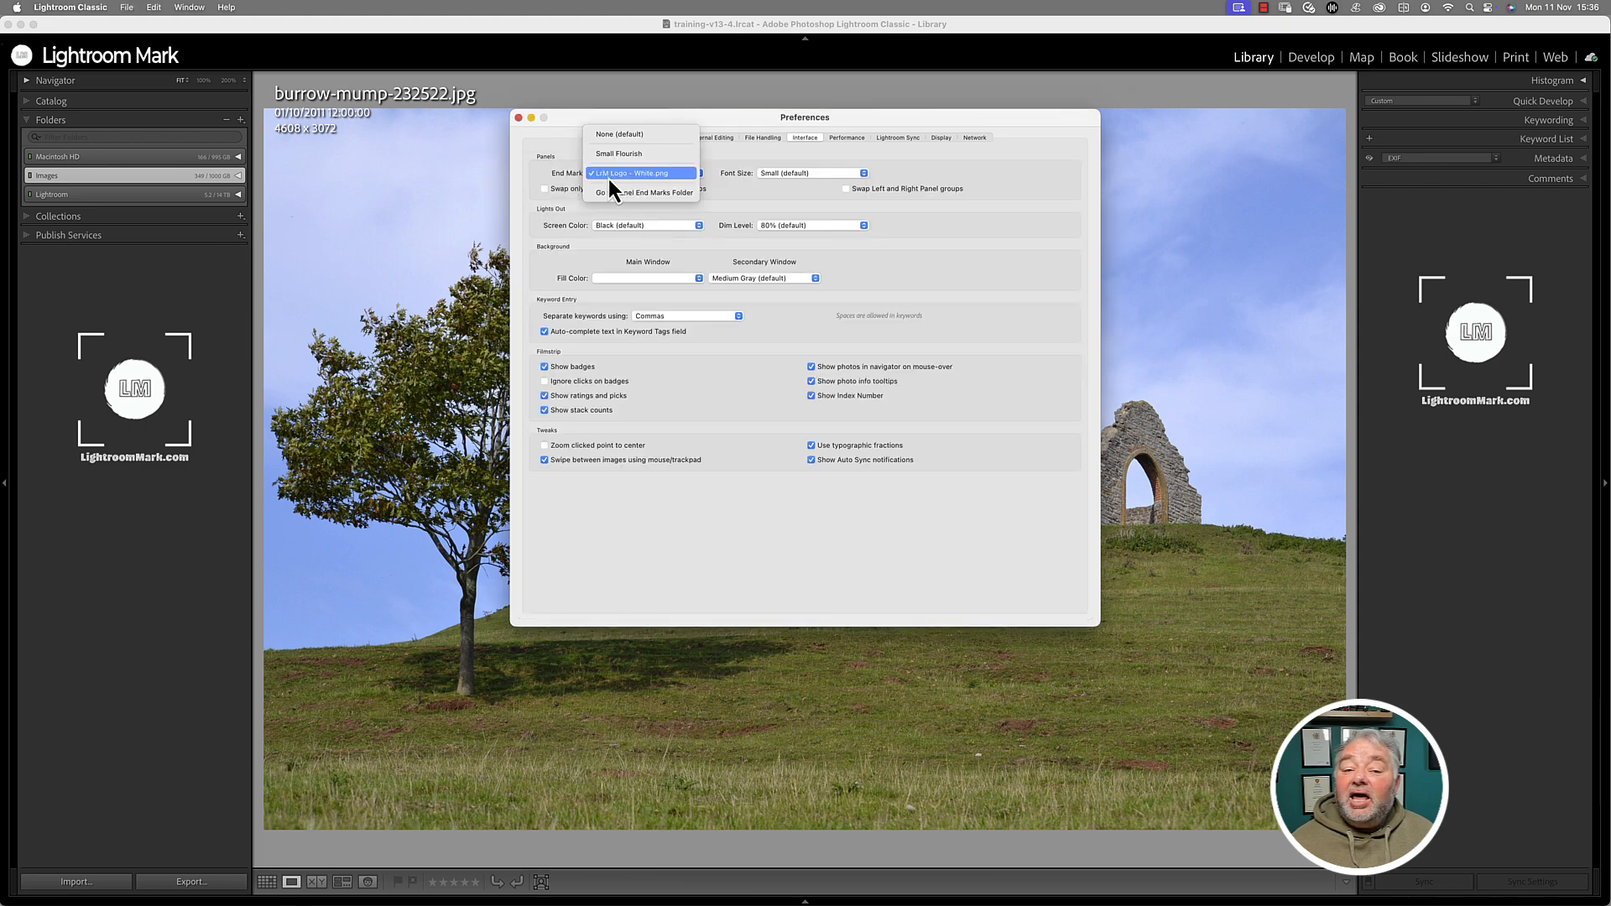
click(574, 118)
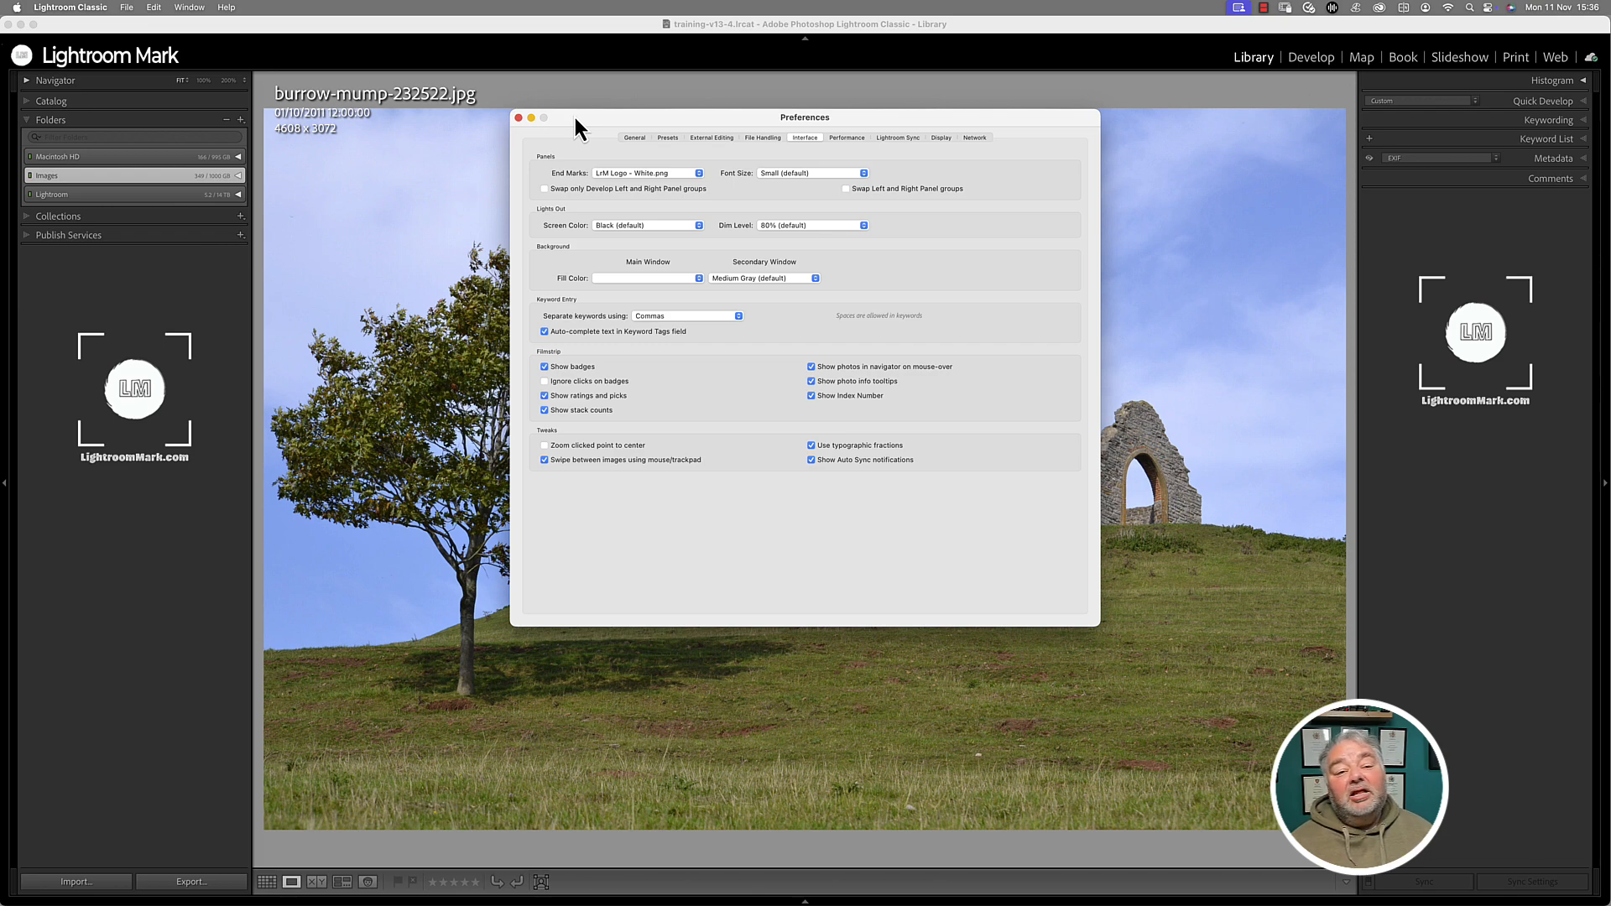
click(520, 119)
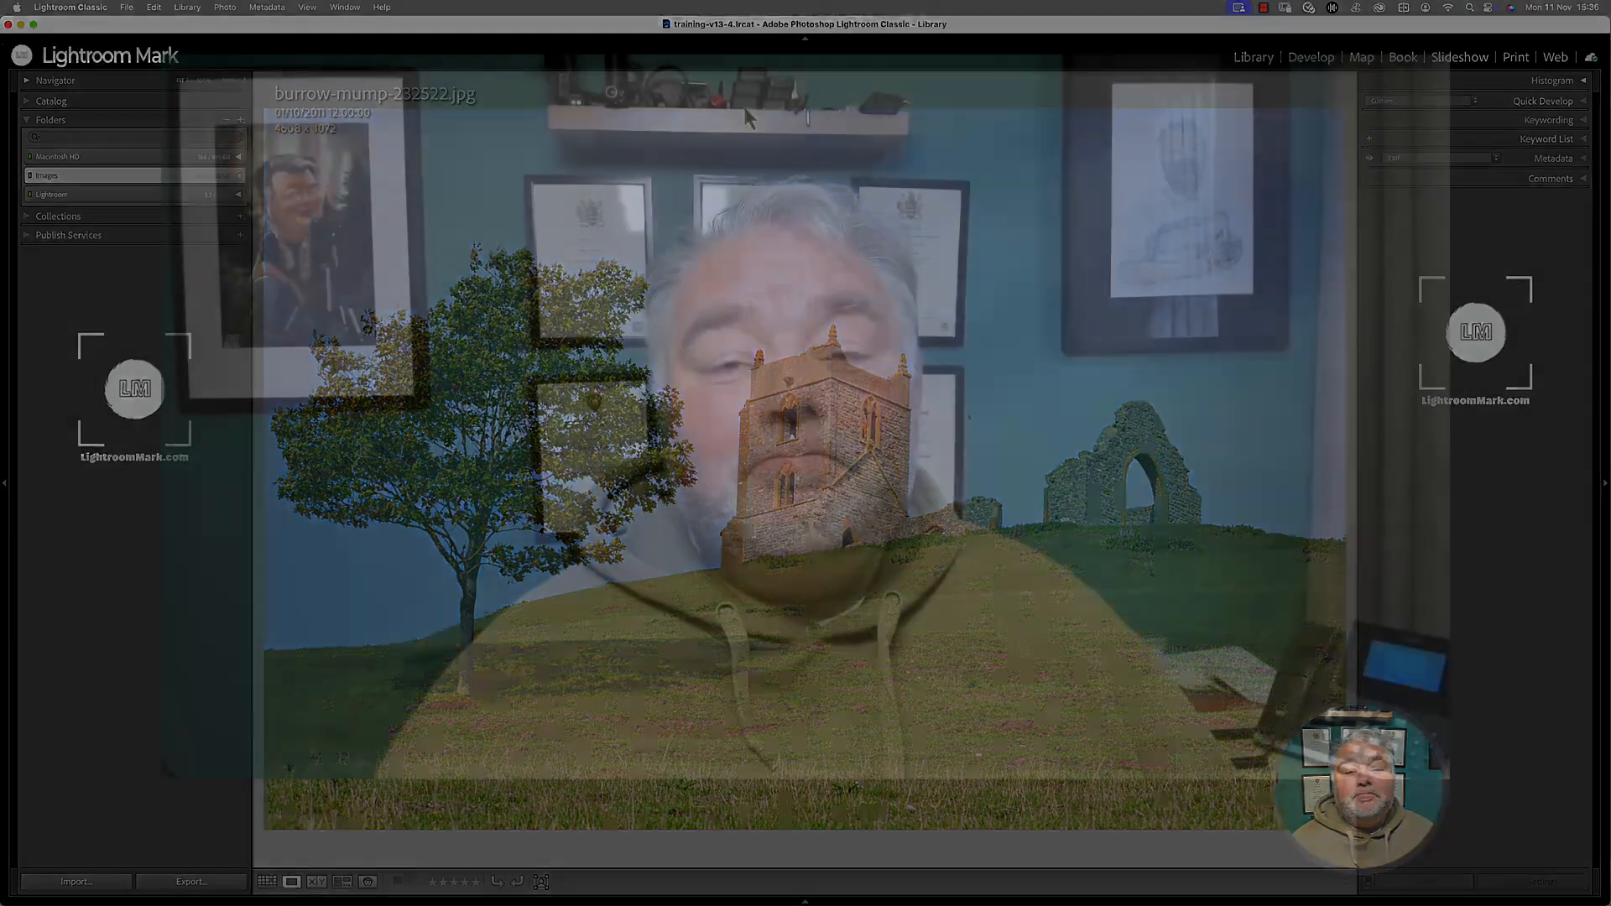